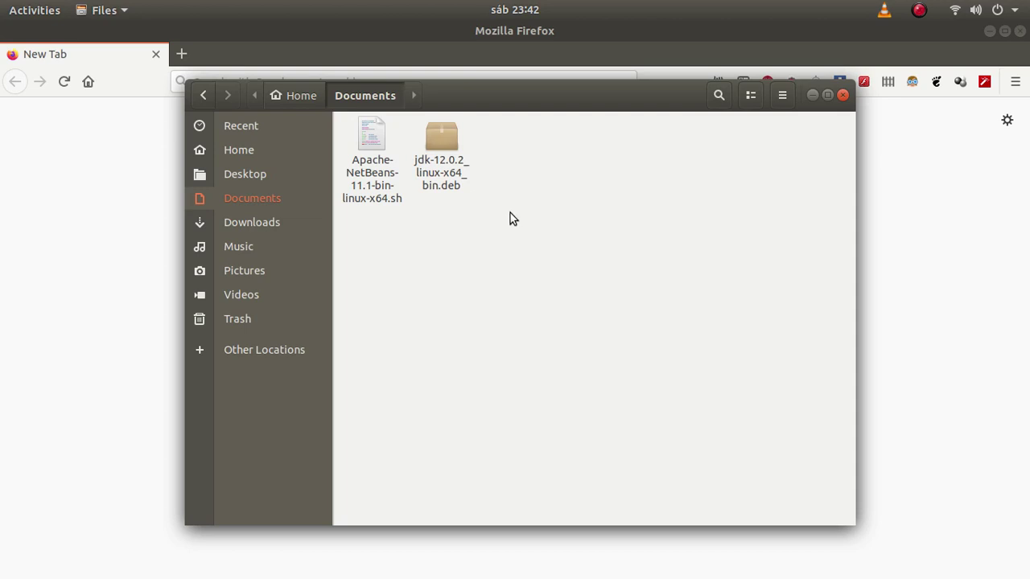
{"action": "left_click", "coordinate": [388, 187]}
{"action": "left_click", "coordinate": [475, 197]}
{"action": "left_click", "coordinate": [460, 185]}
{"action": "left_click", "coordinate": [392, 184]}
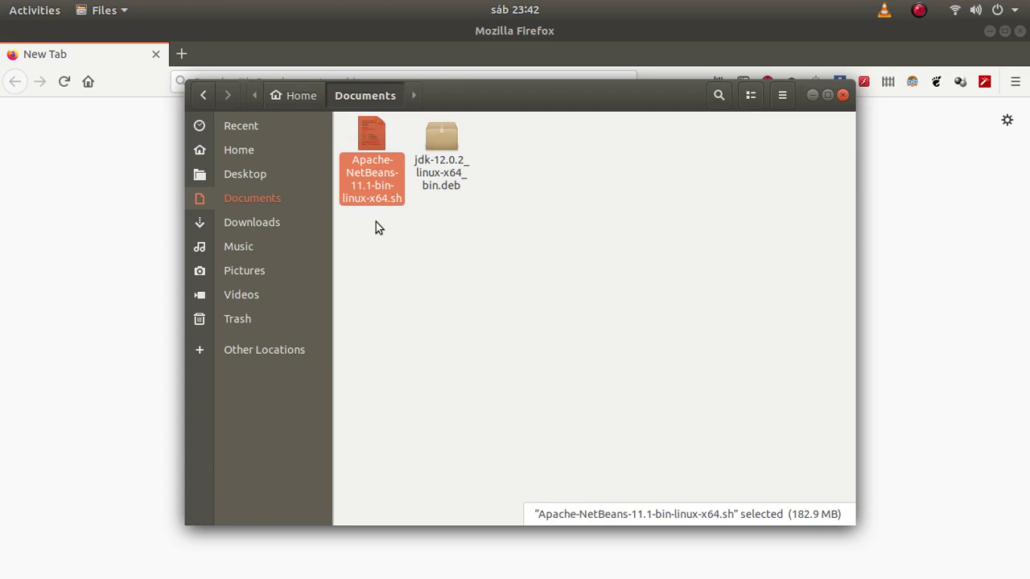
{"action": "left_click", "coordinate": [454, 244]}
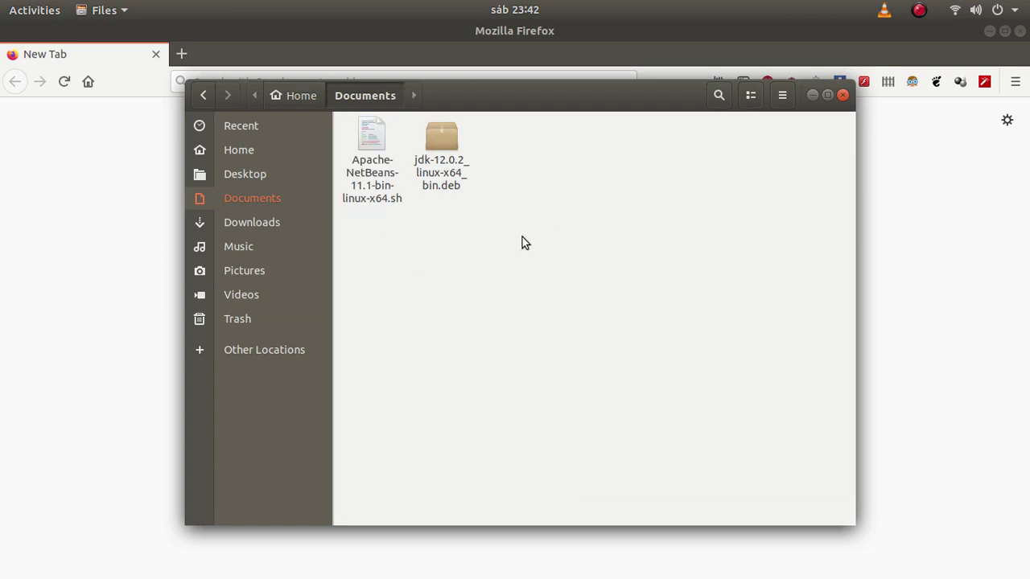
Step: Minimize the Firefox window and open a new terminal in the home folder
{"action": "left_click", "coordinate": [758, 54]}
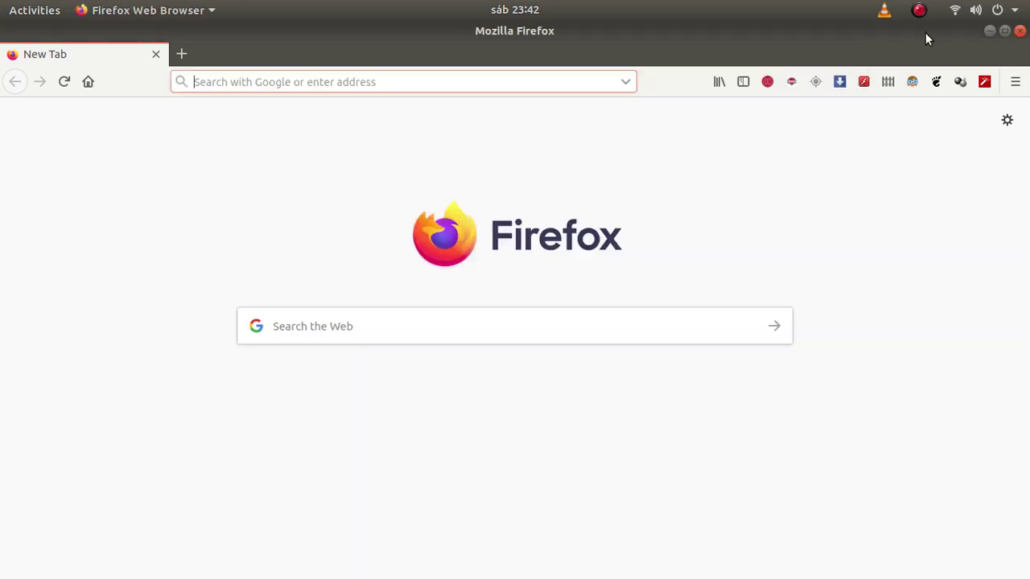
{"action": "left_click", "coordinate": [989, 31]}
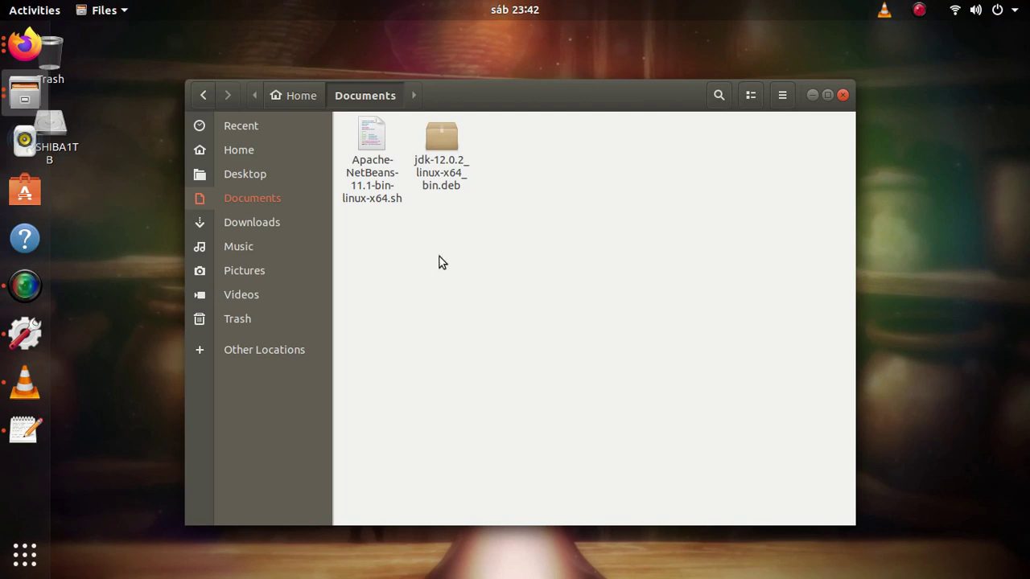
{"action": "right_click", "coordinate": [661, 243]}
{"action": "left_click", "coordinate": [695, 329]}
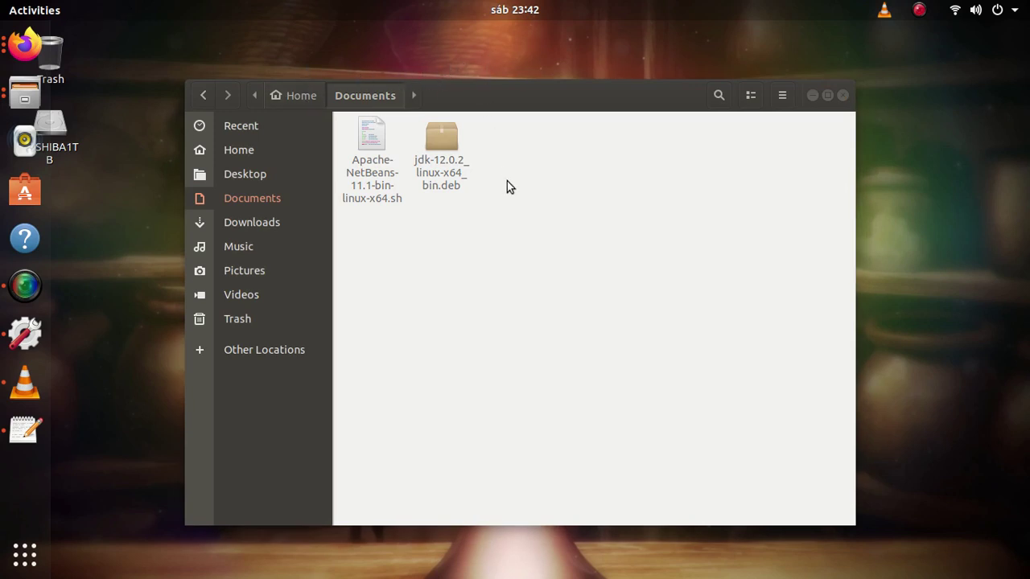
{"action": "right_click", "coordinate": [533, 54]}
{"action": "left_click", "coordinate": [624, 179]}
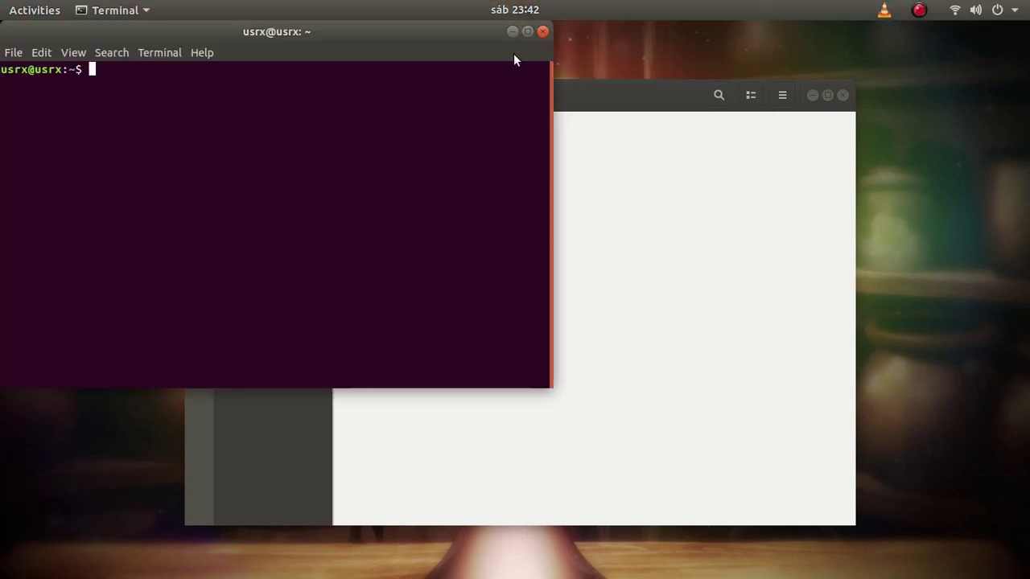
Step: Maximize the terminal window and enlarge its text by two zoom levels
{"action": "left_click", "coordinate": [527, 32]}
{"action": "key", "text": "ctrl+plus"}
{"action": "key", "text": "ctrl+plus"}
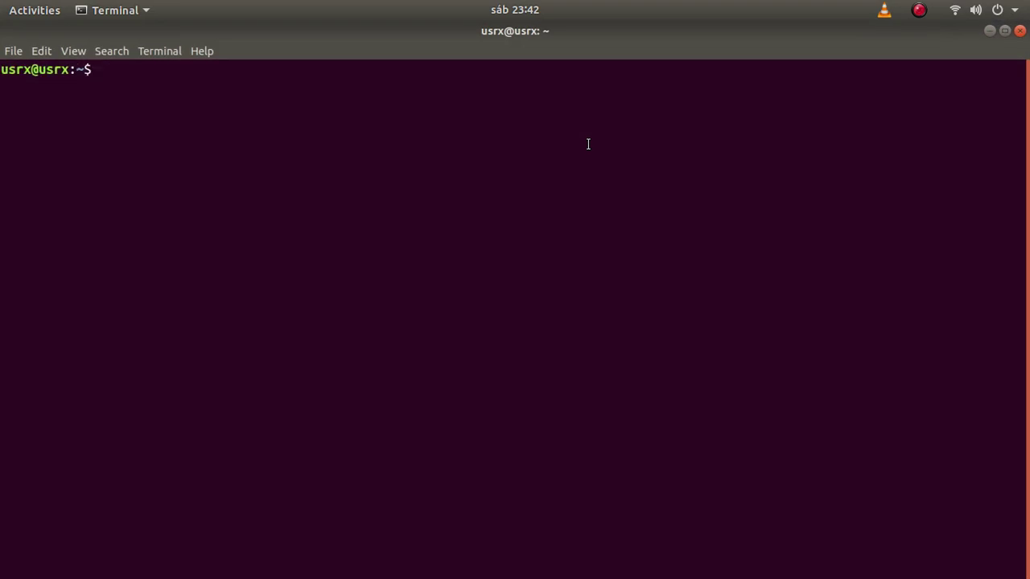
Step: Switch to the root shell with sudo su, entering the account password
{"action": "type", "text": "sudo su"}
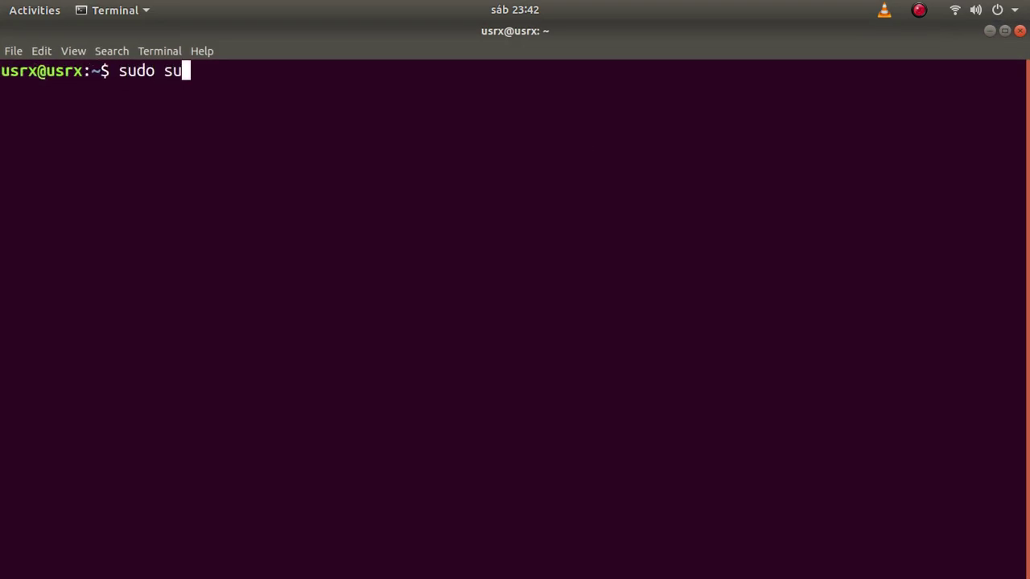
{"action": "key", "text": "Return"}
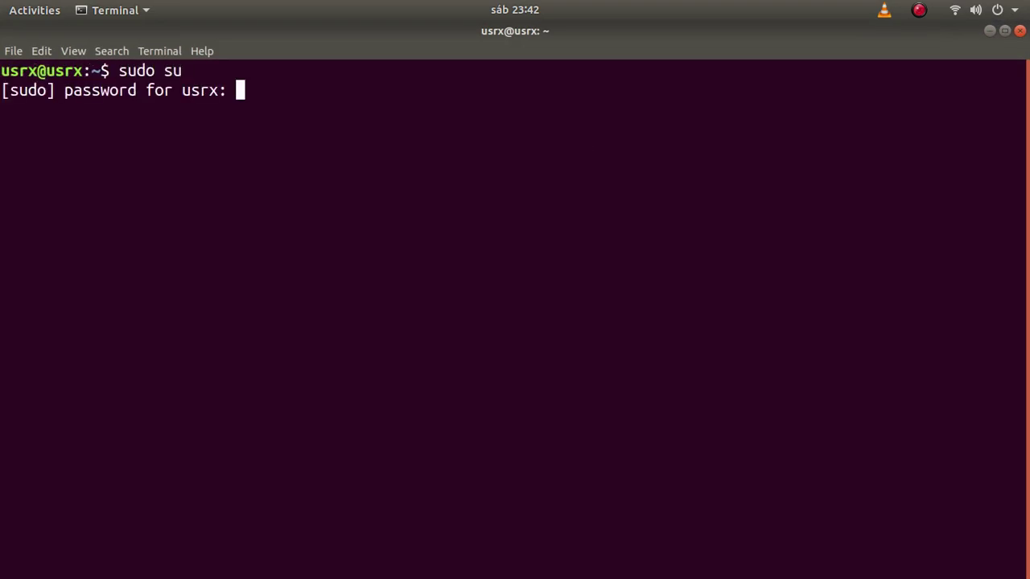
{"action": "key", "text": "Return"}
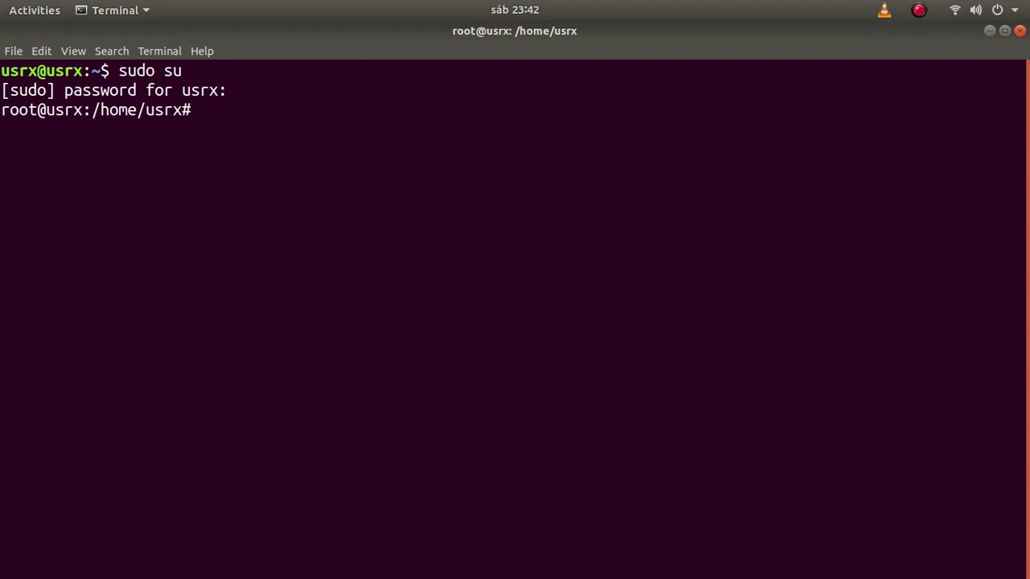
Step: Restore the terminal to a floating window and maximize the Documents file window behind it
{"action": "left_click_drag", "start_coordinate": [866, 36], "coordinate": [964, 214]}
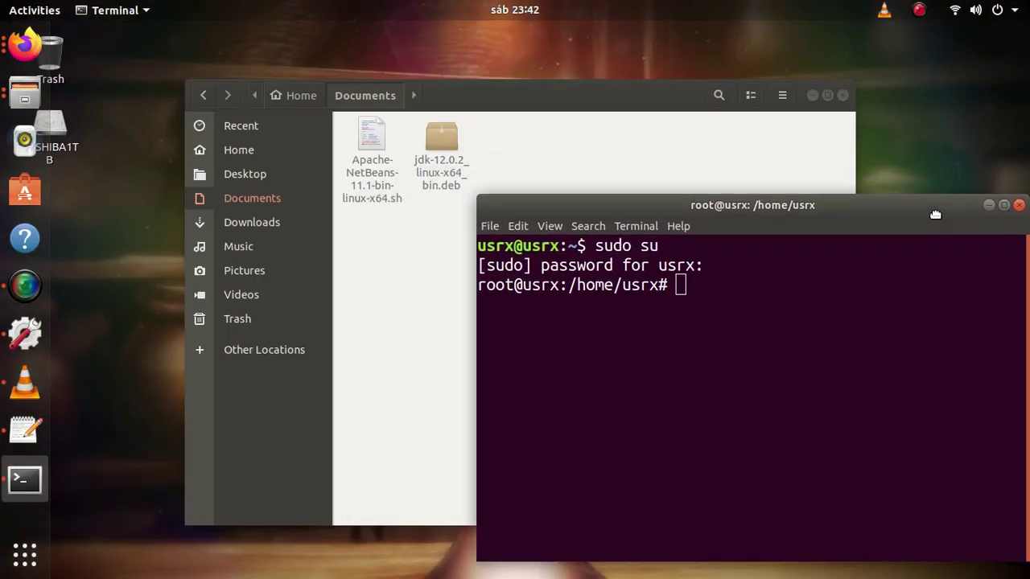
{"action": "double_click", "coordinate": [530, 95]}
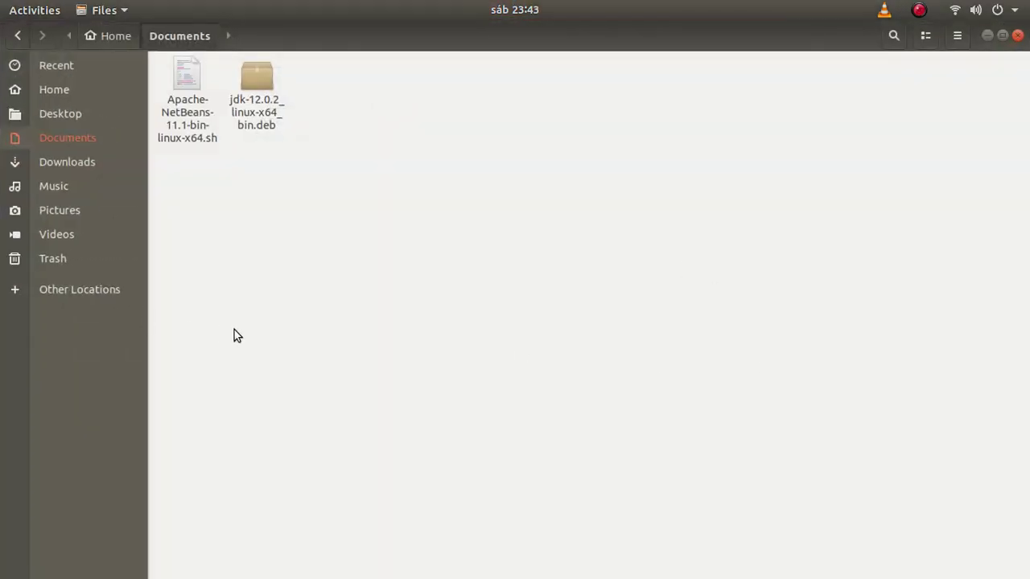
{"action": "key", "text": "alt+Tab"}
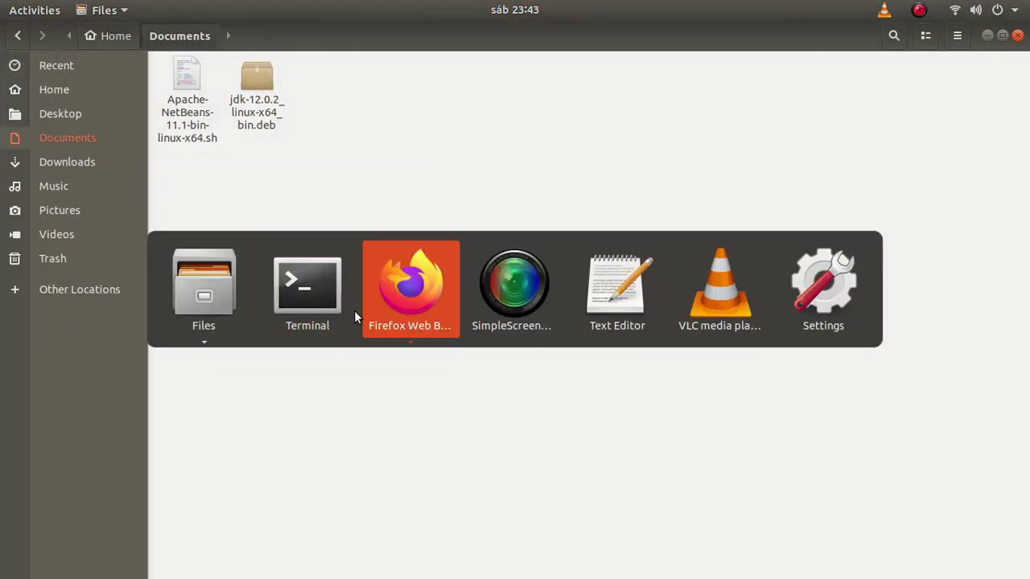
{"action": "left_click", "coordinate": [341, 301]}
Step: Move and resize the terminal window so it is wide and leaves the two files in Documents visible above it
{"action": "left_click_drag", "start_coordinate": [740, 216], "coordinate": [402, 201]}
{"action": "left_click_drag", "start_coordinate": [675, 363], "coordinate": [978, 363]}
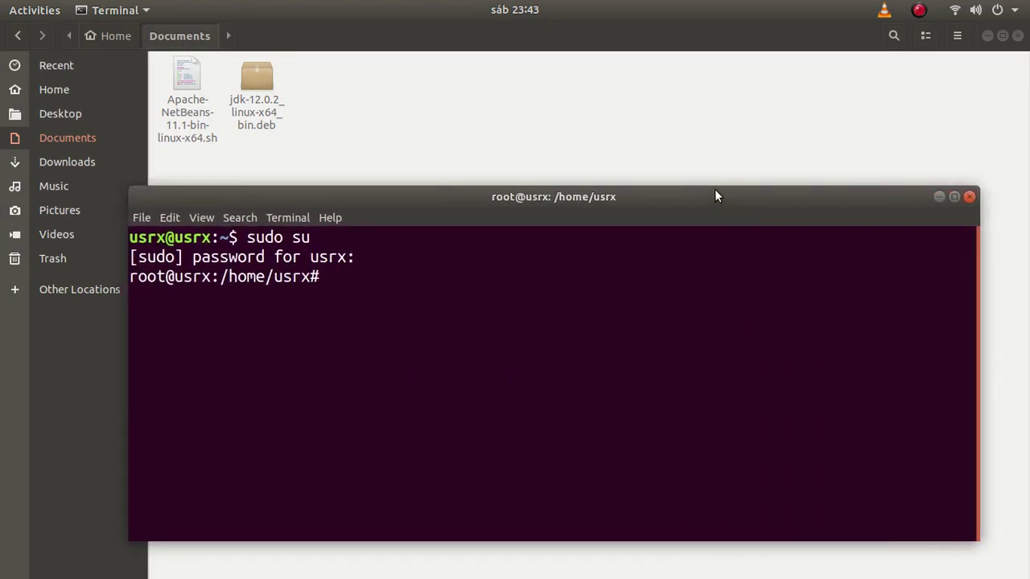
{"action": "left_click_drag", "start_coordinate": [716, 190], "coordinate": [518, 318]}
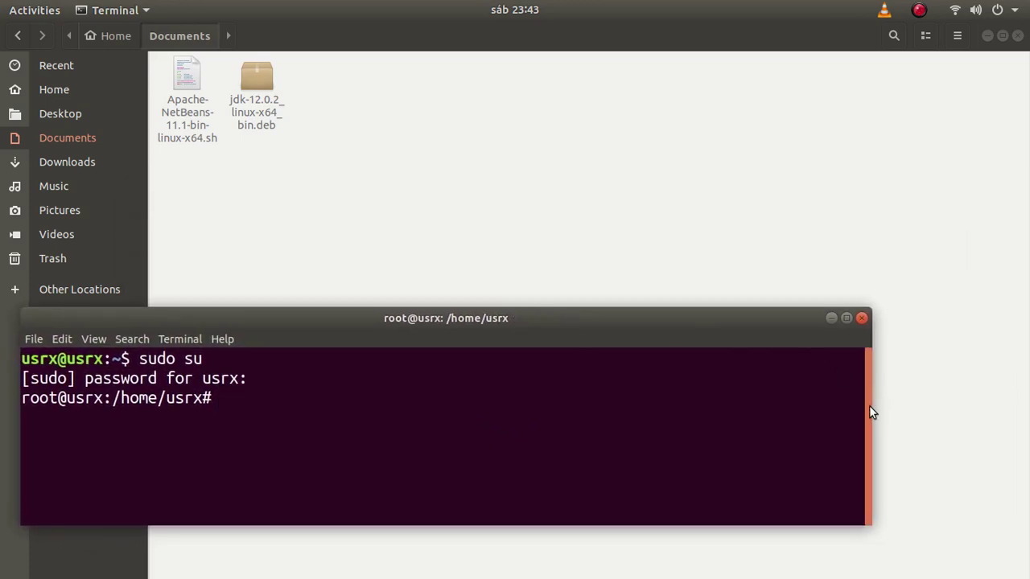
{"action": "left_click_drag", "start_coordinate": [869, 404], "coordinate": [998, 411]}
{"action": "left_click_drag", "start_coordinate": [591, 521], "coordinate": [584, 565]}
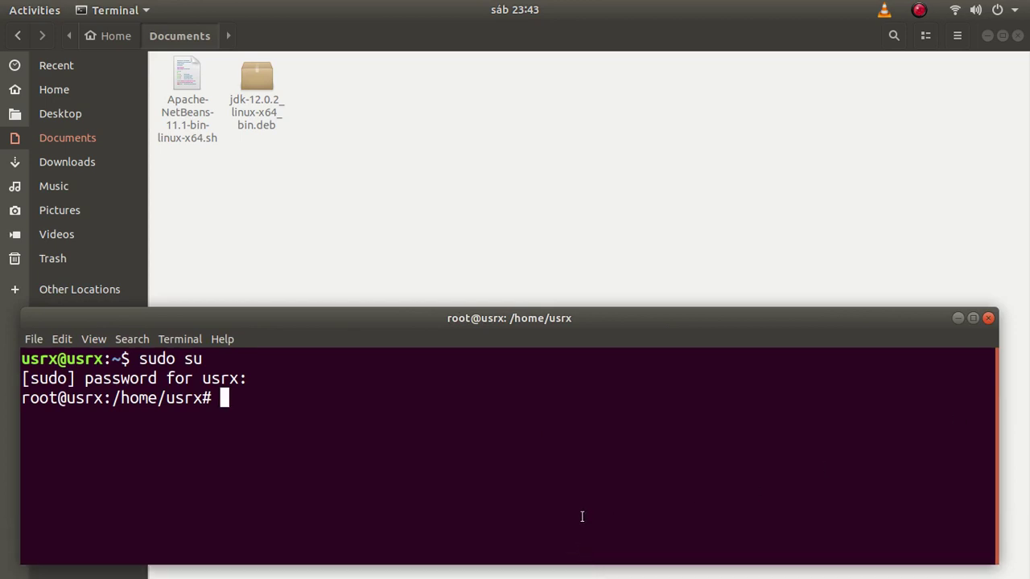
{"action": "left_click_drag", "start_coordinate": [590, 310], "coordinate": [606, 181]}
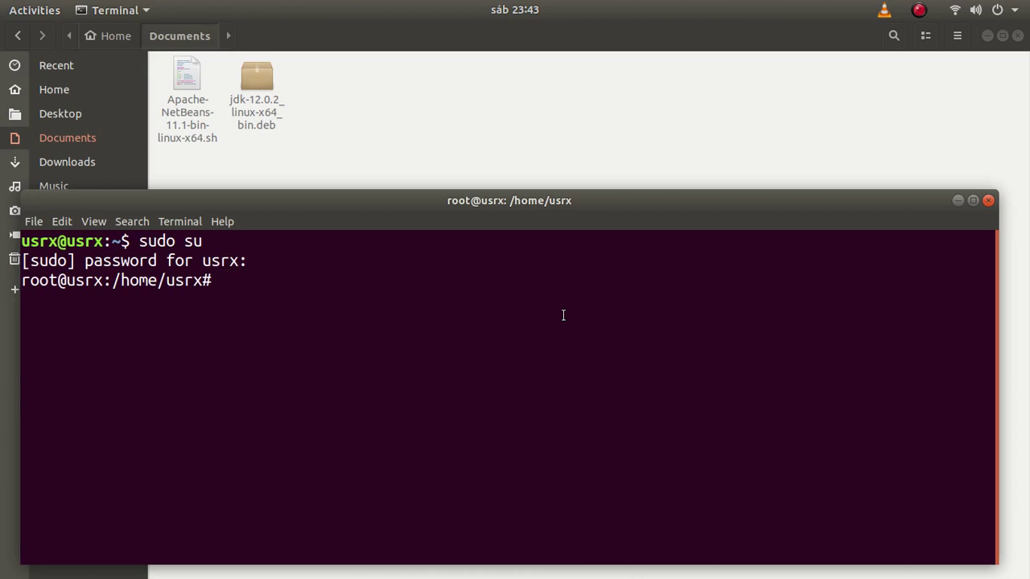
Step: Change into the Documents directory and list its files in long format with ls -l
{"action": "type", "text": "cd Doc"}
{"action": "key", "text": "Tab"}
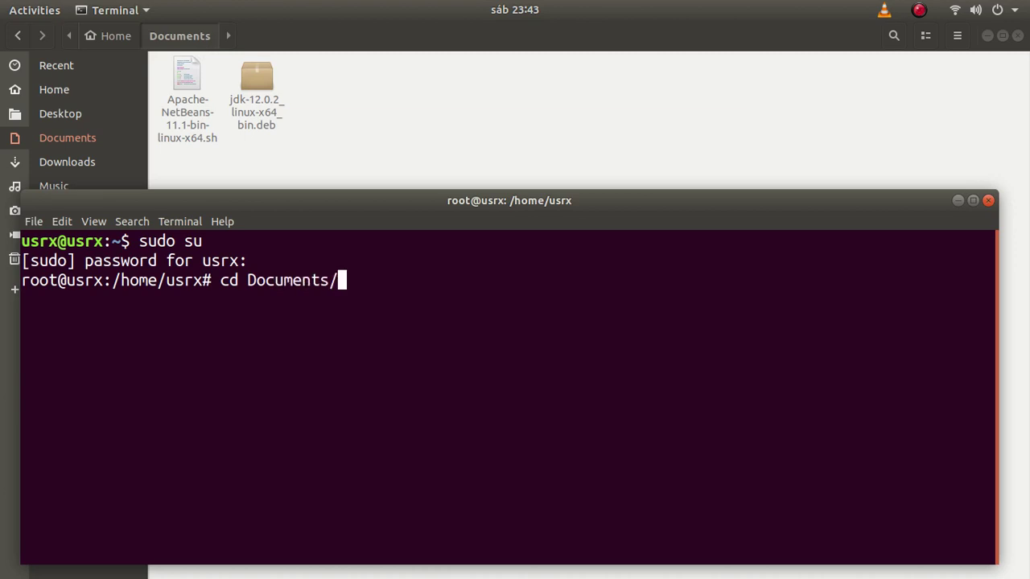
{"action": "key", "text": "Return"}
{"action": "type", "text": "ls "}
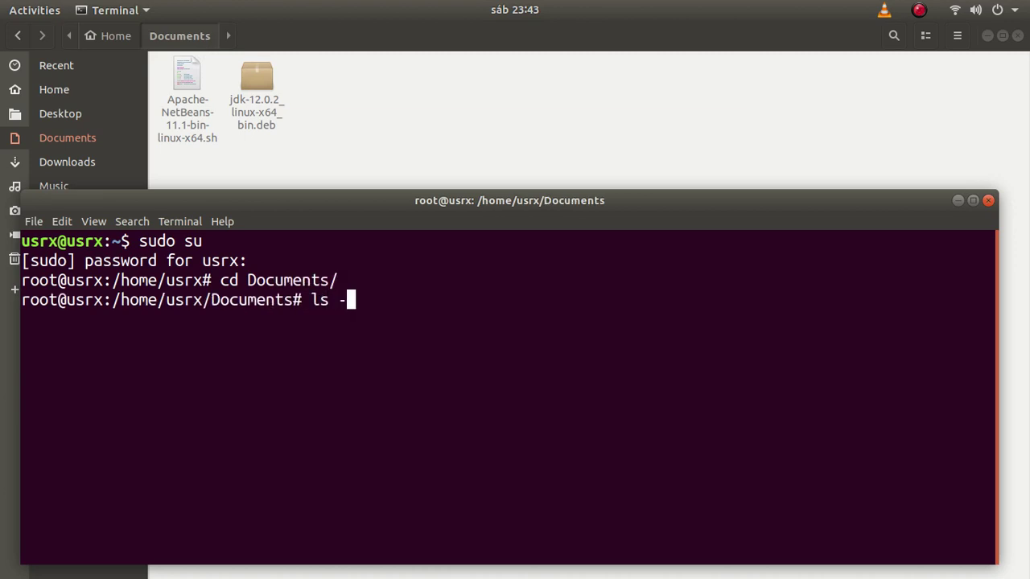
{"action": "type", "text": "-l"}
{"action": "key", "text": "Return"}
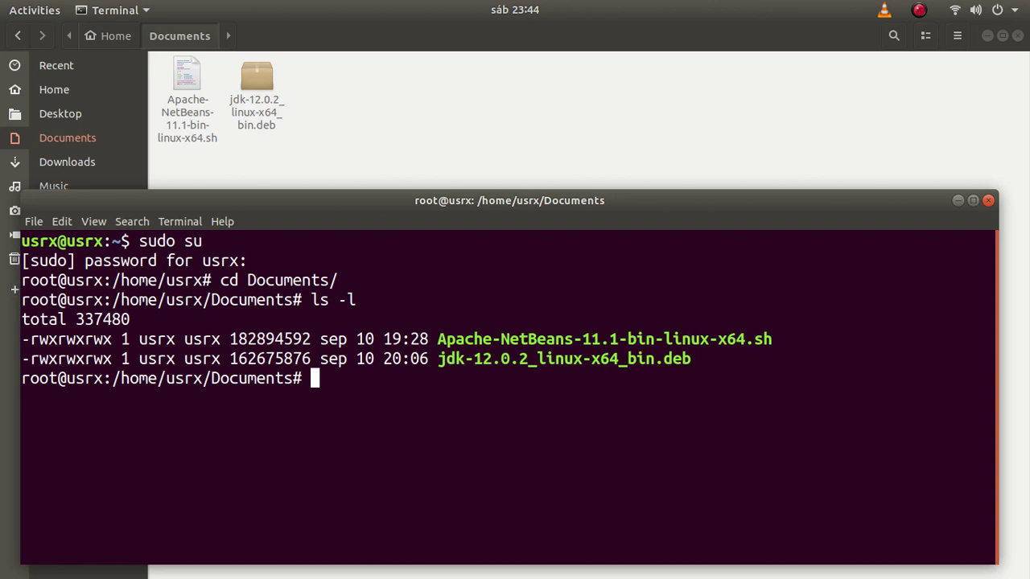
Step: Install the JDK package with dpkg -i jdk-12.0.2_linux-x64_bin.deb and widen the terminal window slightly
{"action": "type", "text": "dpkg -i jdk"}
{"action": "key", "text": "Tab"}
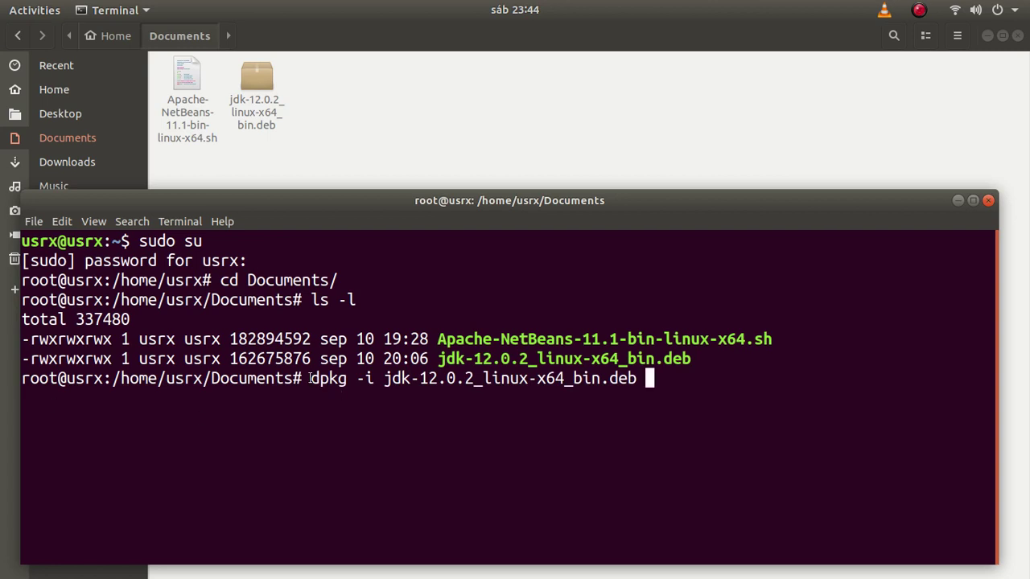
{"action": "left_click_drag", "start_coordinate": [310, 378], "coordinate": [372, 378]}
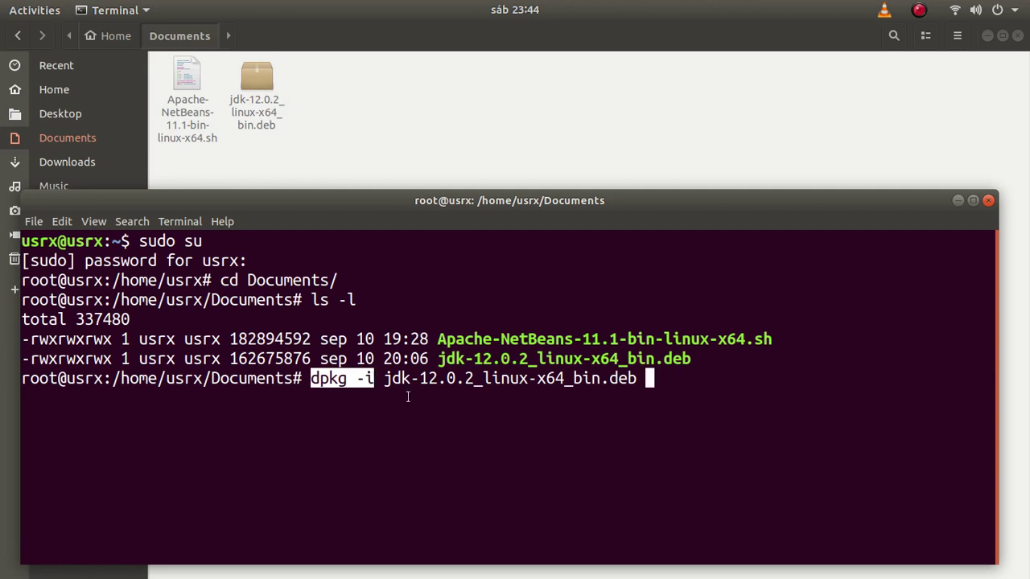
{"action": "left_click", "coordinate": [454, 459]}
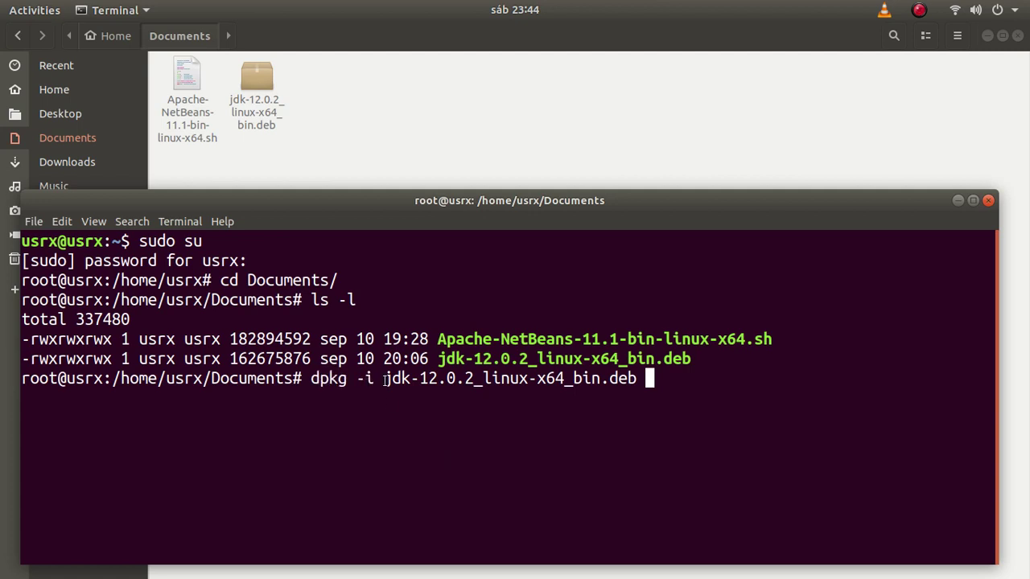
{"action": "left_click_drag", "start_coordinate": [357, 378], "coordinate": [381, 389]}
{"action": "left_click", "coordinate": [383, 391]}
{"action": "key", "text": "Return"}
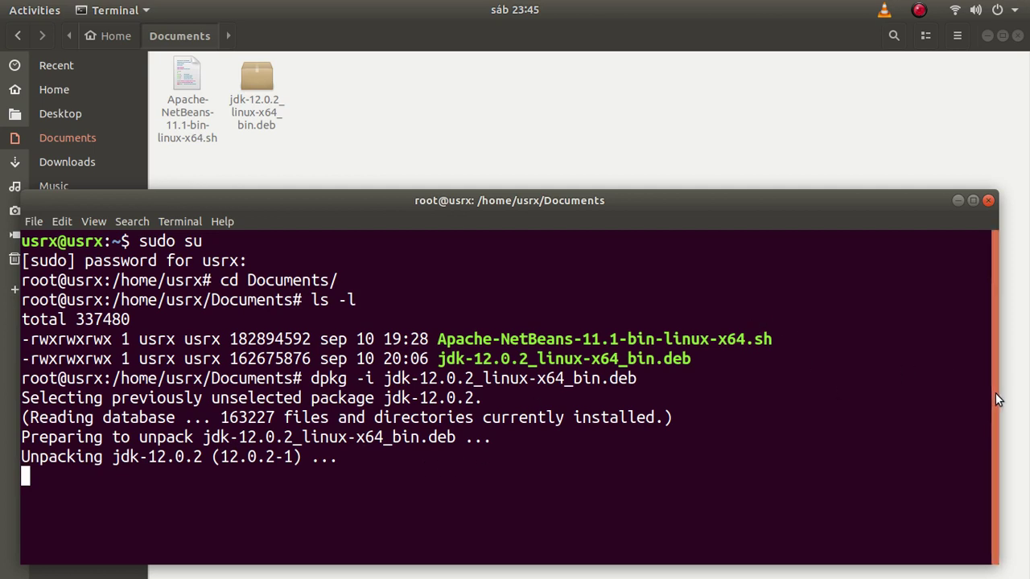
{"action": "left_click_drag", "start_coordinate": [997, 395], "coordinate": [1016, 396]}
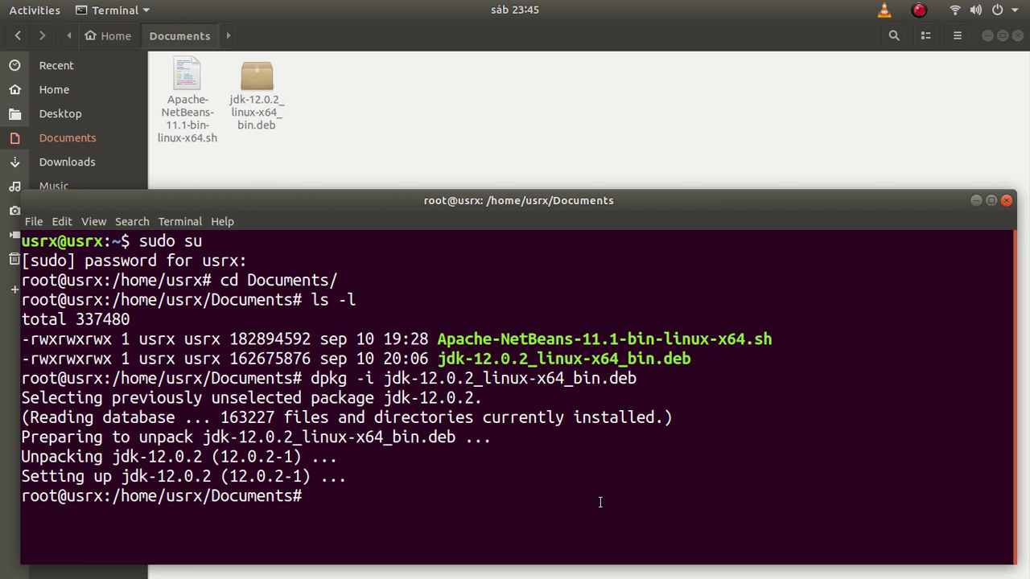
{"action": "type", "text": "cd"}
{"action": "key", "text": "BackSpace"}
{"action": "key", "text": "BackSpace"}
Step: Exit the root shell and clear the terminal
{"action": "type", "text": "exit"}
{"action": "key", "text": "Return"}
{"action": "type", "text": "clear"}
{"action": "key", "text": "Return"}
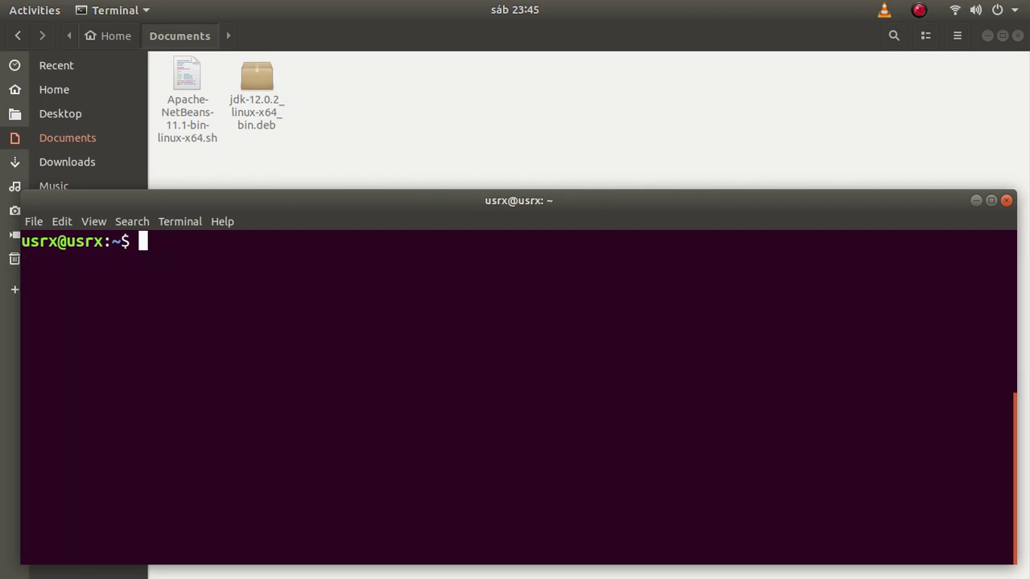
{"action": "type", "text": "cd /Dou"}
{"action": "key", "text": "BackSpace"}
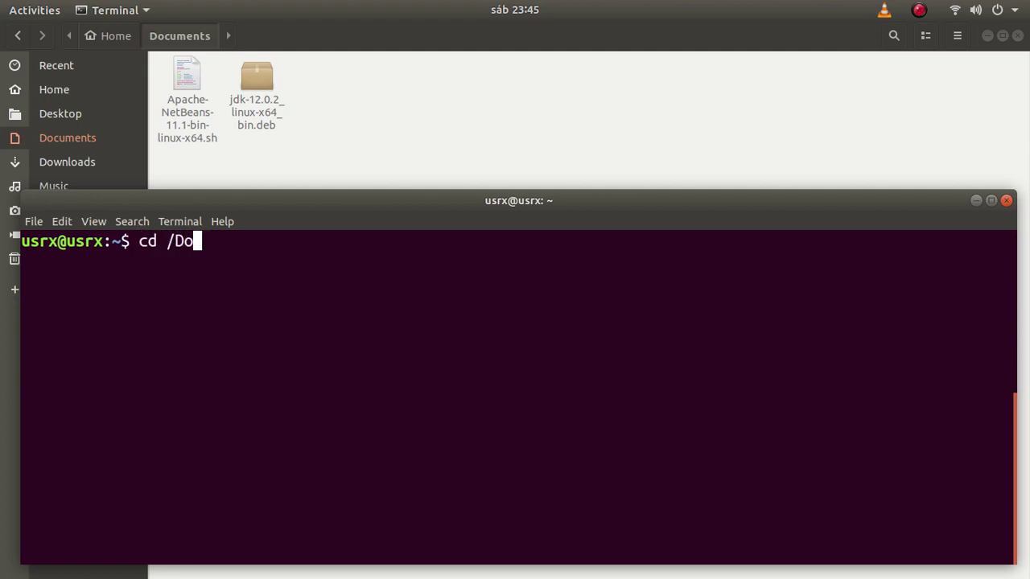
{"action": "type", "text": "cu"}
{"action": "key", "text": "BackSpace"}
{"action": "key", "text": "BackSpace"}
{"action": "key", "text": "BackSpace"}
{"action": "key", "text": "BackSpace"}
{"action": "key", "text": "BackSpace"}
{"action": "key", "text": "BackSpace"}
{"action": "key", "text": "BackSpace"}
{"action": "key", "text": "BackSpace"}
Step: List the home folder in long format with ls -l and change into the Documents directory
{"action": "type", "text": "ls -l"}
{"action": "key", "text": "Return"}
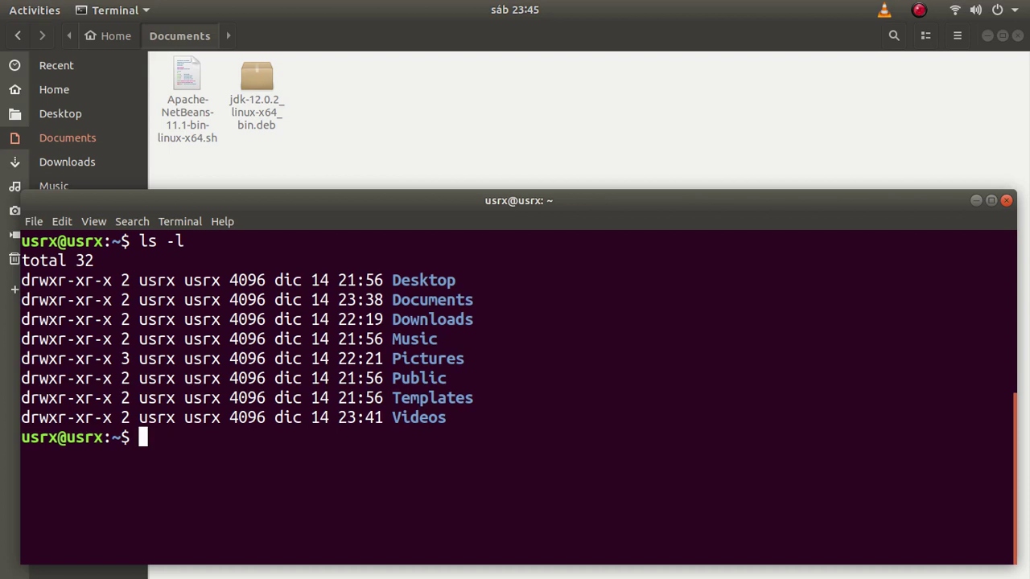
{"action": "type", "text": "cd Do"}
{"action": "key", "text": "Tab"}
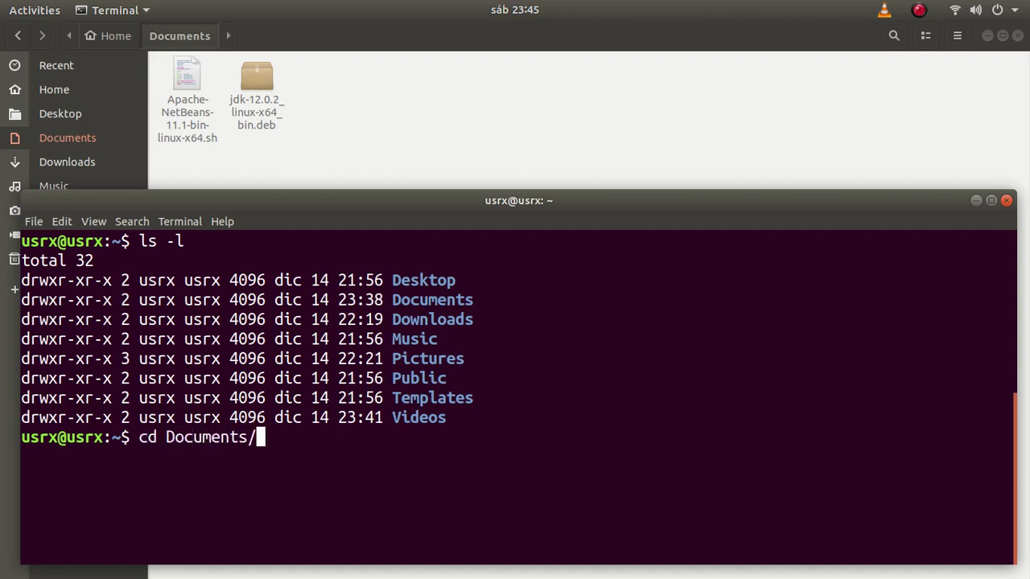
{"action": "key", "text": "Return"}
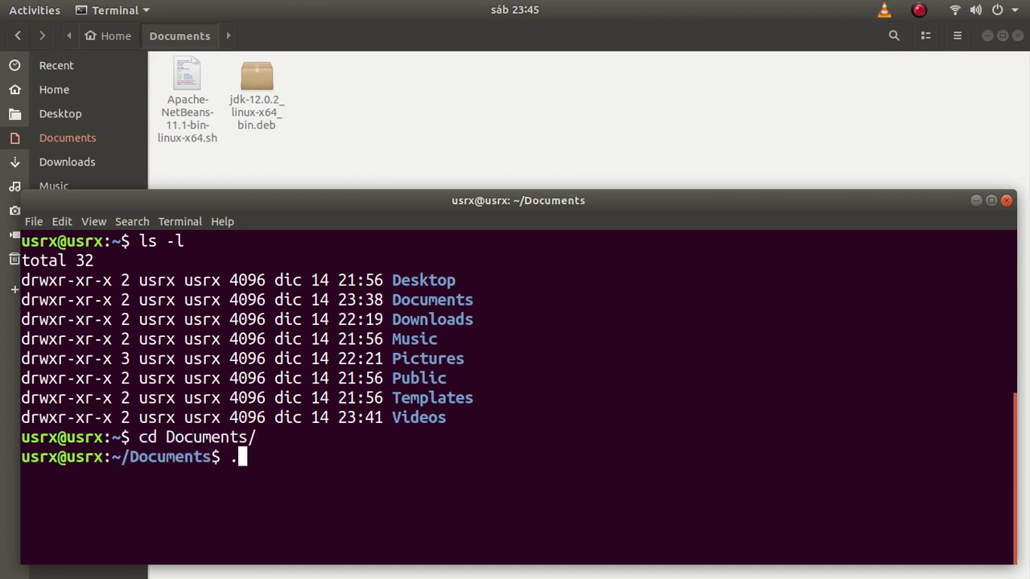
{"action": "type", "text": "./"}
{"action": "key", "text": "BackSpace"}
{"action": "key", "text": "BackSpace"}
Step: Clear the terminal and run the NetBeans installer script ./Apache-NetBeans-11.1-bin-linux-x64.sh as the regular user
{"action": "type", "text": "clear"}
{"action": "key", "text": "Return"}
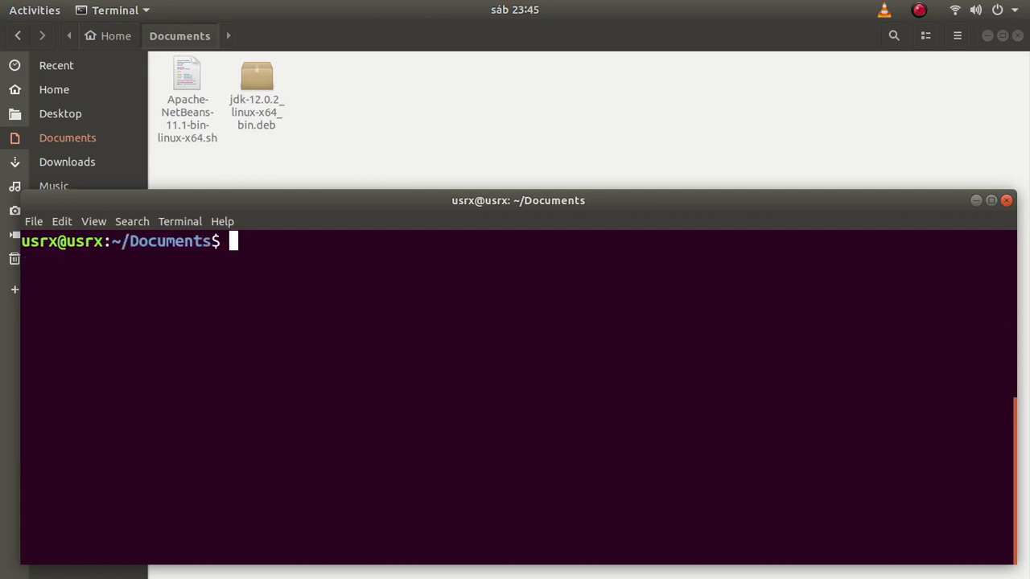
{"action": "type", "text": "./Ap"}
{"action": "key", "text": "Tab"}
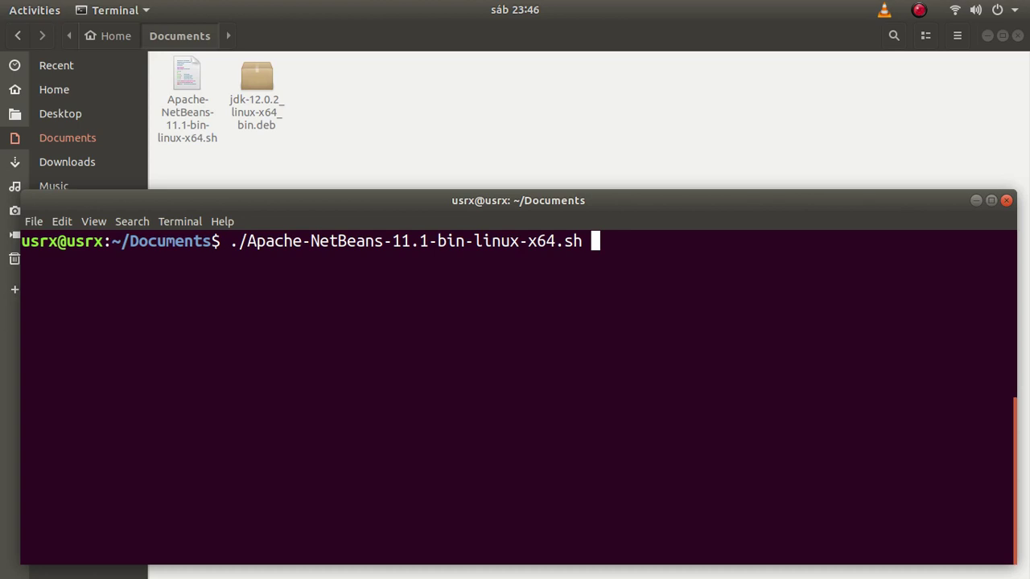
{"action": "key", "text": "Return"}
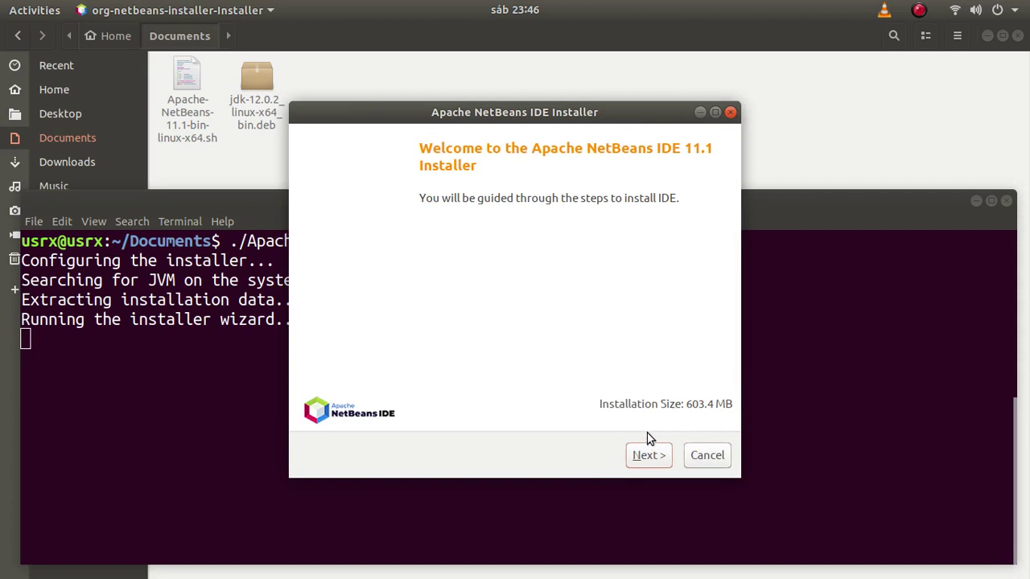
Step: Advance past the NetBeans installer's welcome page, accept the license agreement and continue to the installation folder page
{"action": "left_click", "coordinate": [660, 459]}
{"action": "left_click", "coordinate": [446, 413]}
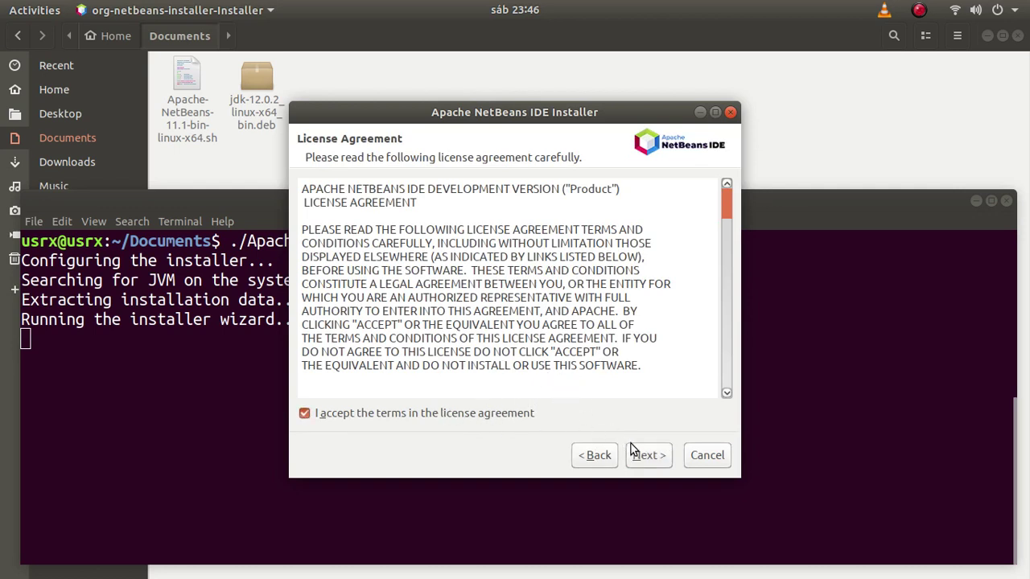
{"action": "left_click", "coordinate": [648, 457]}
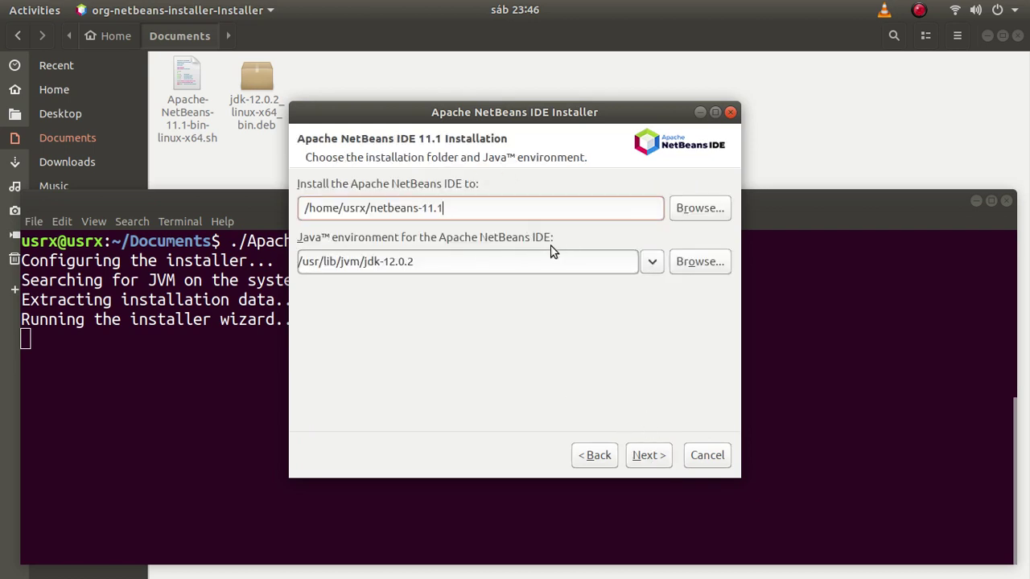
Step: Check the available Java environments, keep /usr/lib/jvm/jdk-12.0.2 and the /home/usrx/netbeans-11.1 installation folder, and continue to the summary
{"action": "left_click", "coordinate": [653, 263]}
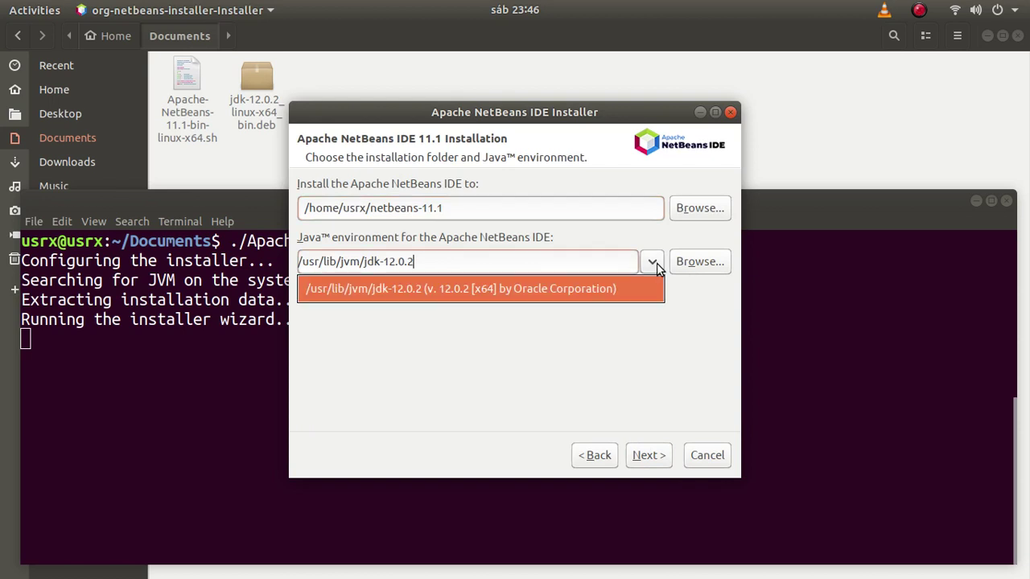
{"action": "left_click", "coordinate": [478, 346]}
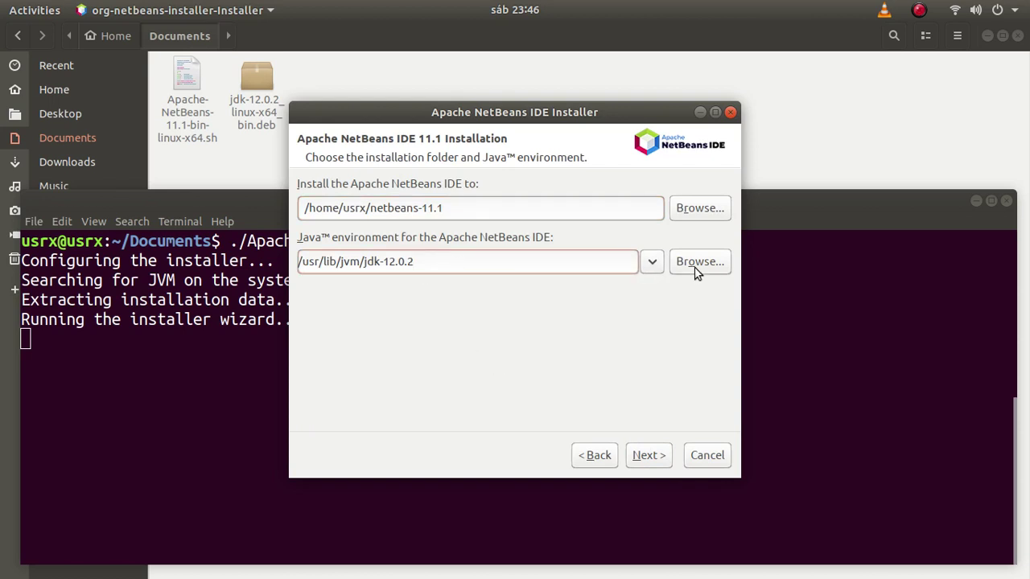
{"action": "left_click", "coordinate": [651, 263]}
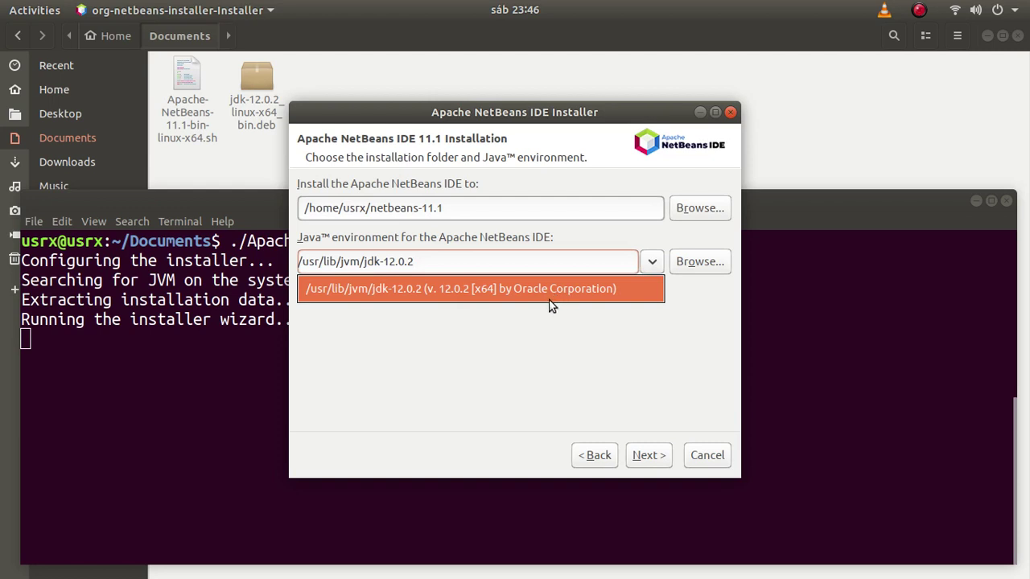
{"action": "left_click", "coordinate": [508, 341]}
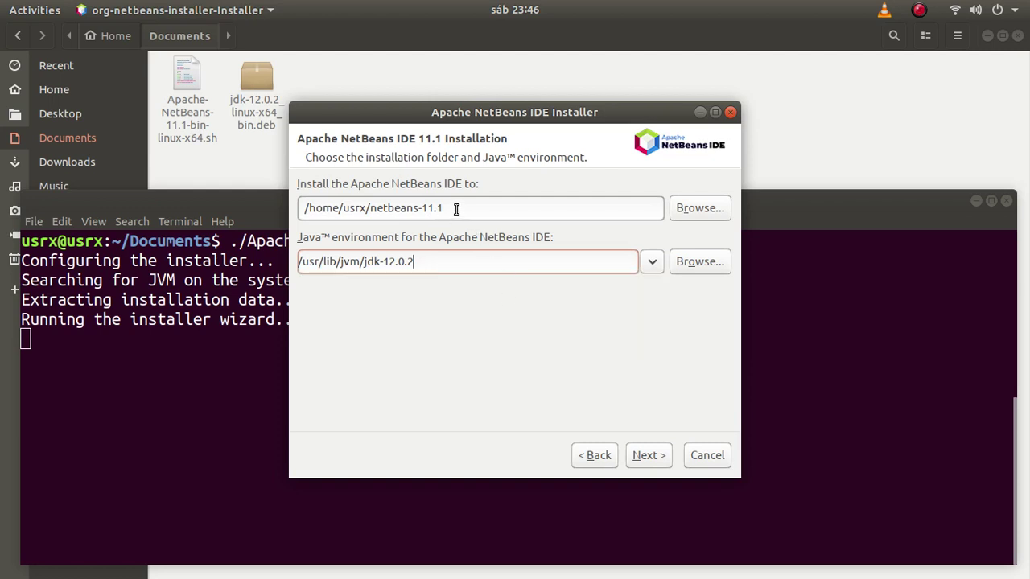
{"action": "left_click", "coordinate": [650, 455]}
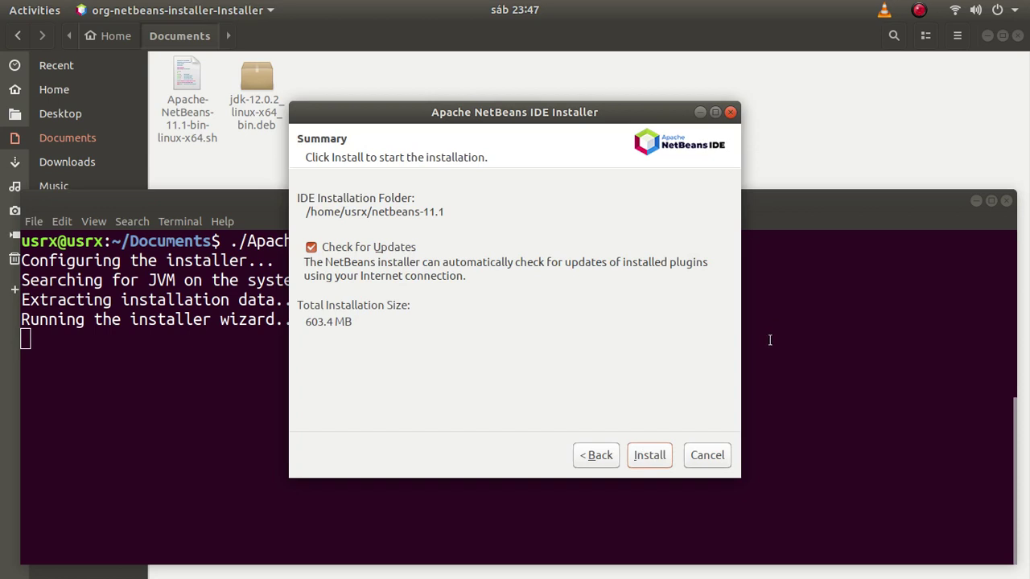
Step: Turn off the automatic update check, install the Apache NetBeans IDE and finish the setup wizard
{"action": "left_click", "coordinate": [394, 247]}
{"action": "left_click", "coordinate": [658, 455]}
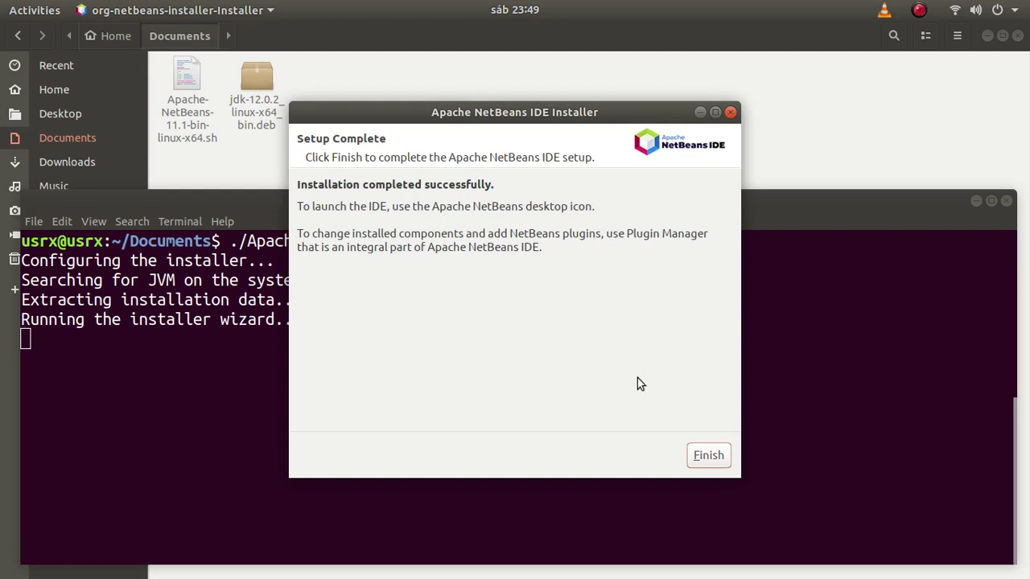
{"action": "left_click", "coordinate": [710, 455]}
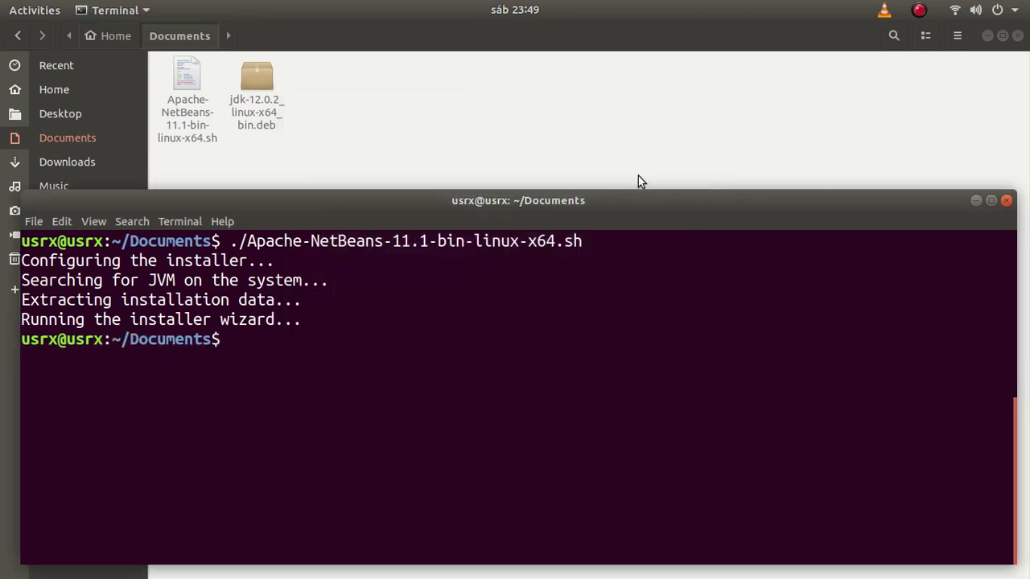
Step: Minimize the terminal and launch Apache NetBeans from the system's application search
{"action": "left_click", "coordinate": [975, 201]}
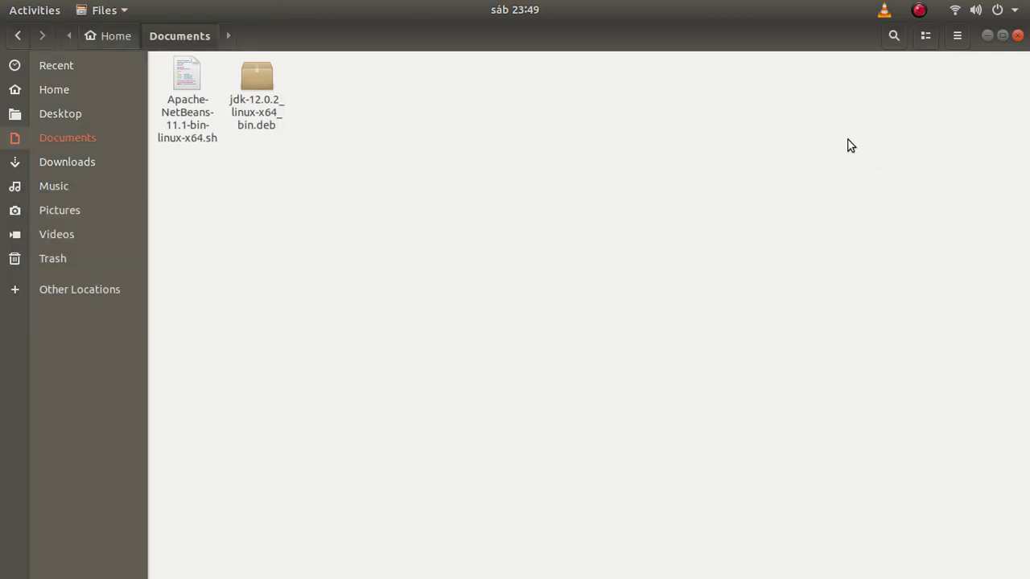
{"action": "key", "text": "super"}
{"action": "type", "text": "a"}
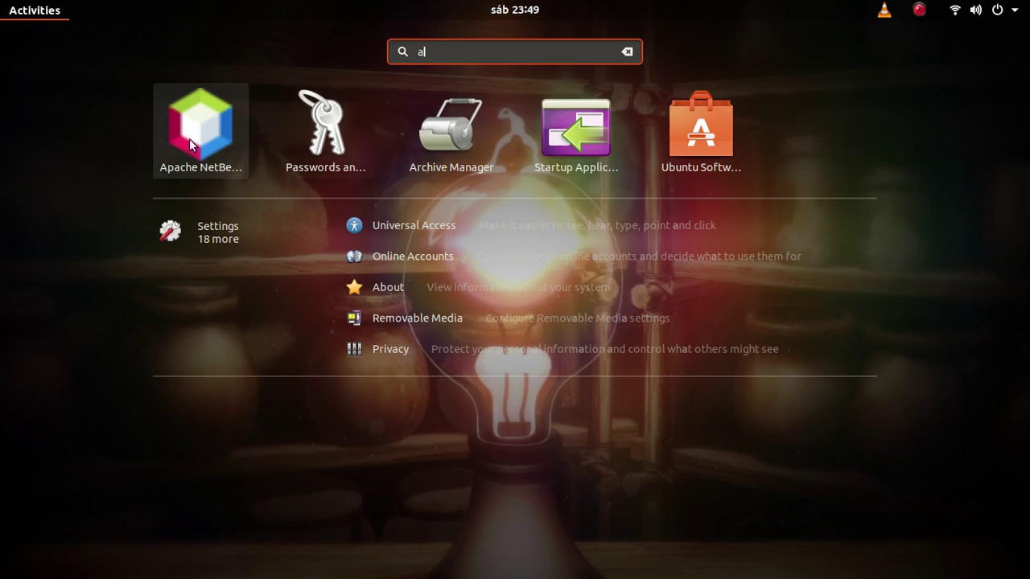
{"action": "left_click", "coordinate": [212, 128]}
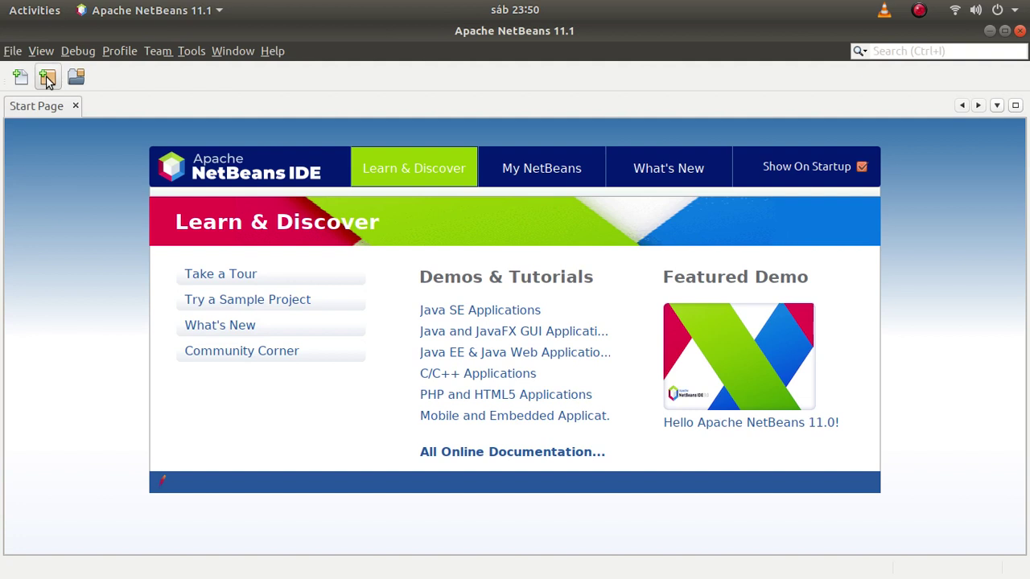
Step: Start a new project of type Java Application in the Java with Ant category and continue to the feature activation page
{"action": "left_click", "coordinate": [48, 77]}
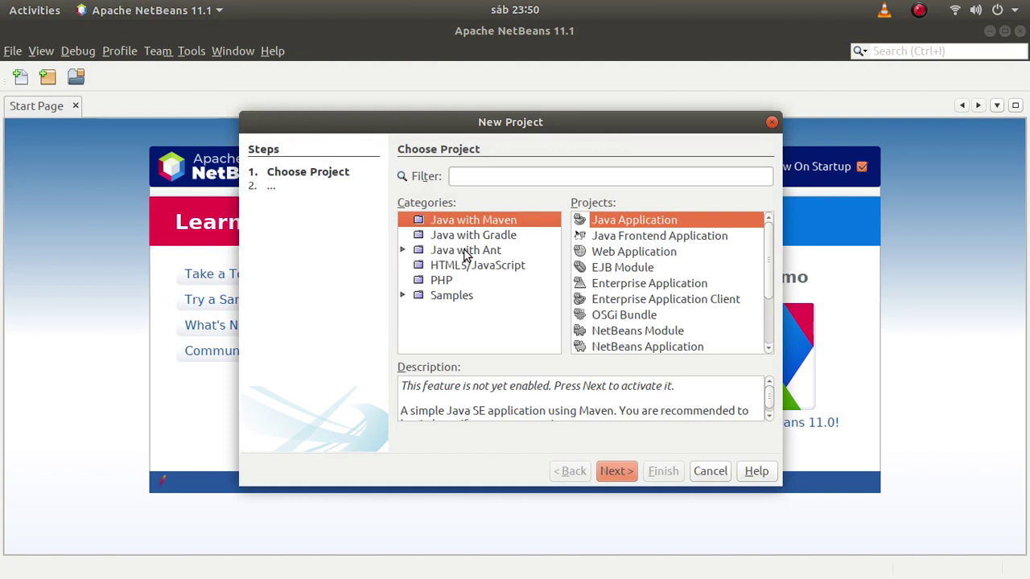
{"action": "left_click", "coordinate": [491, 256]}
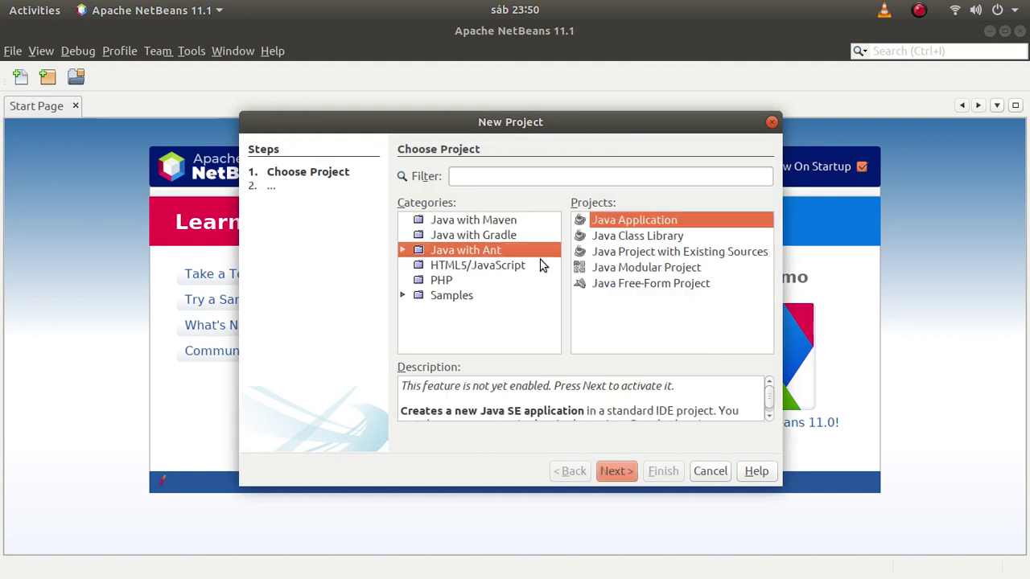
{"action": "left_click", "coordinate": [655, 220]}
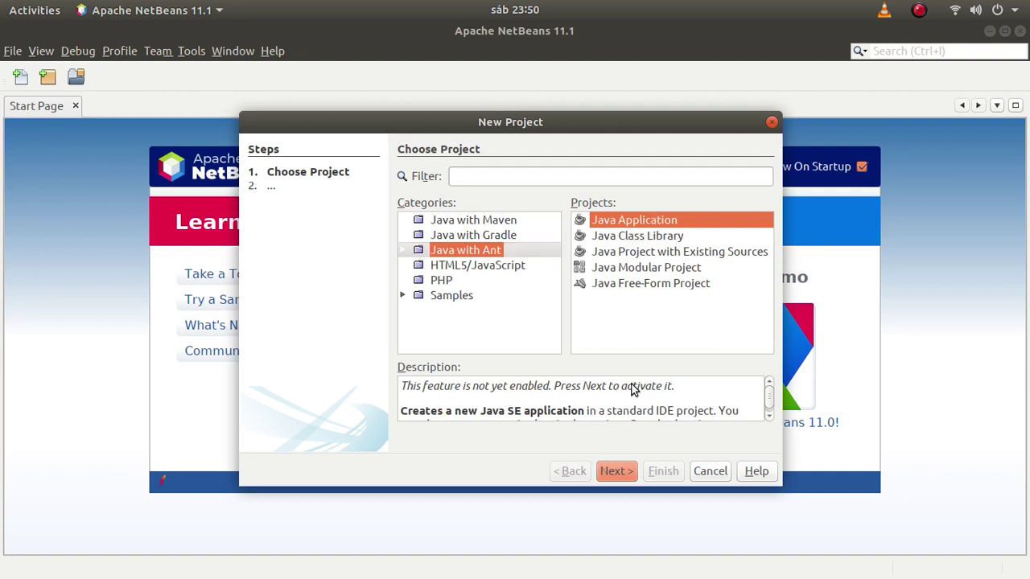
{"action": "left_click", "coordinate": [616, 472]}
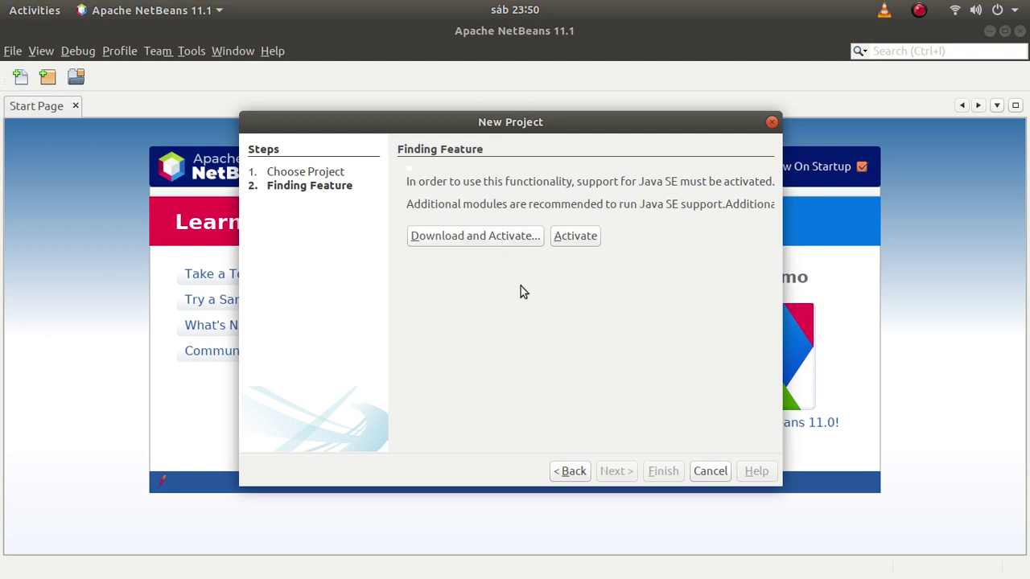
Step: Download and activate Java SE support, accepting the plugin license terms and installing the nbjavac Library plugin
{"action": "left_click", "coordinate": [505, 238]}
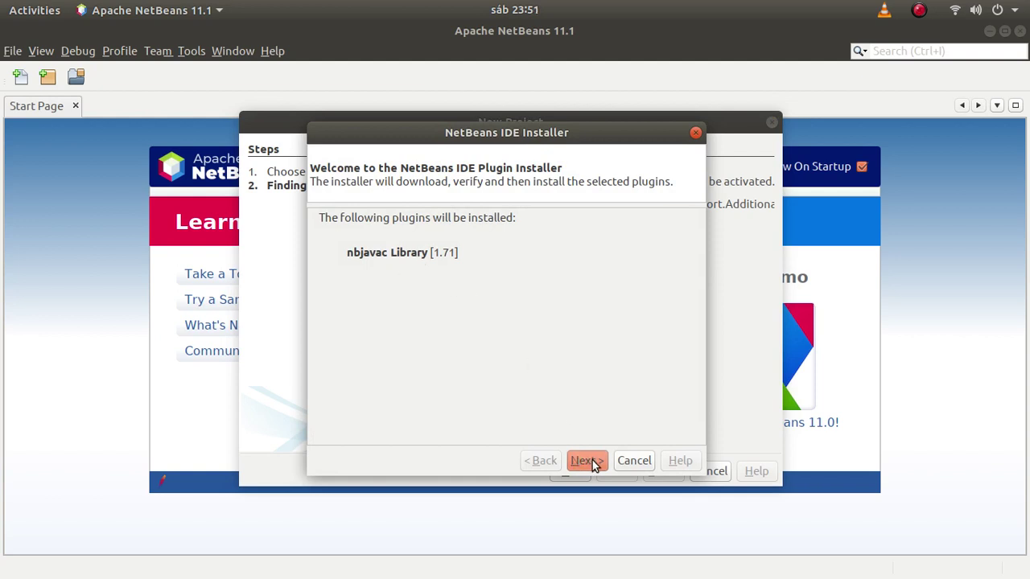
{"action": "left_click", "coordinate": [590, 462]}
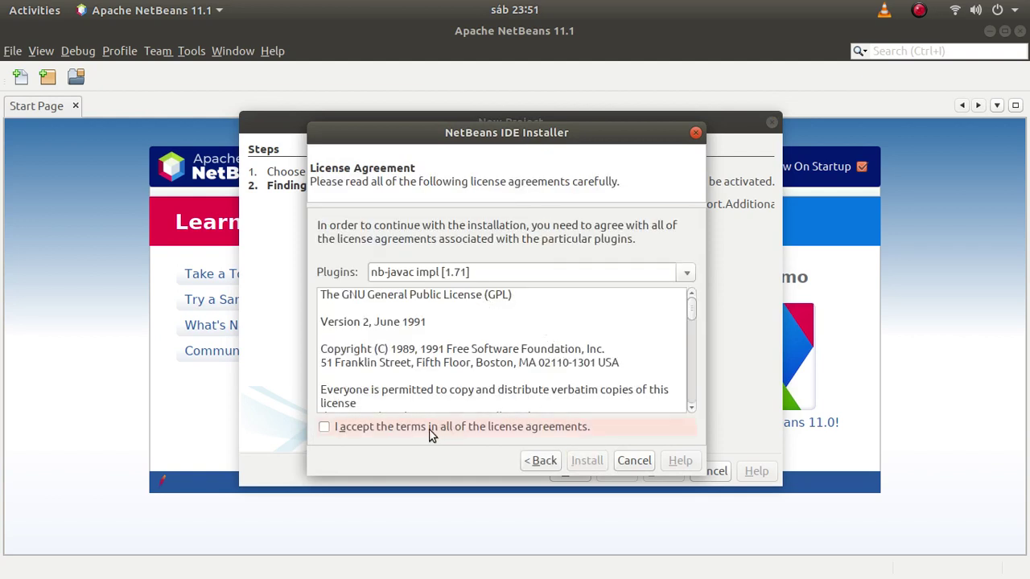
{"action": "left_click", "coordinate": [437, 432]}
{"action": "left_click", "coordinate": [588, 462]}
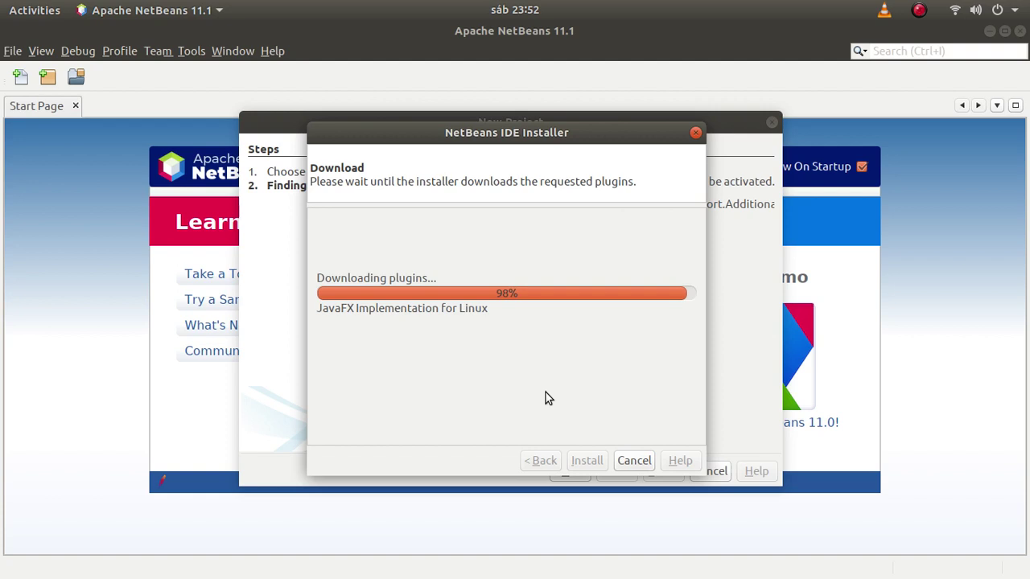
{"action": "left_click_drag", "start_coordinate": [522, 137], "coordinate": [575, 122]}
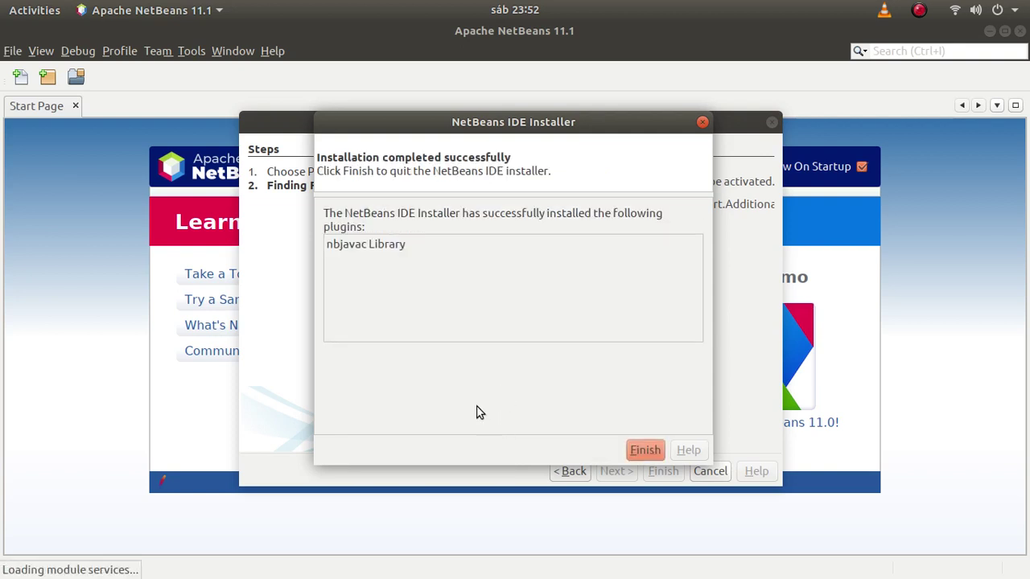
{"action": "left_click", "coordinate": [644, 450]}
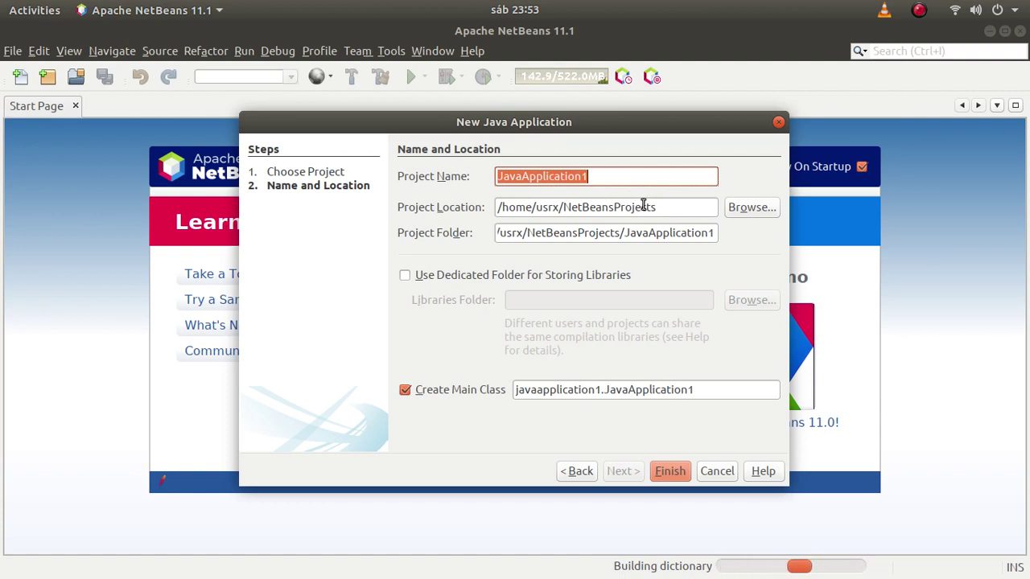
Step: Create the project with the default name JavaApplication1 and default location, and narrow the project tree area to widen the editor
{"action": "left_click", "coordinate": [671, 472]}
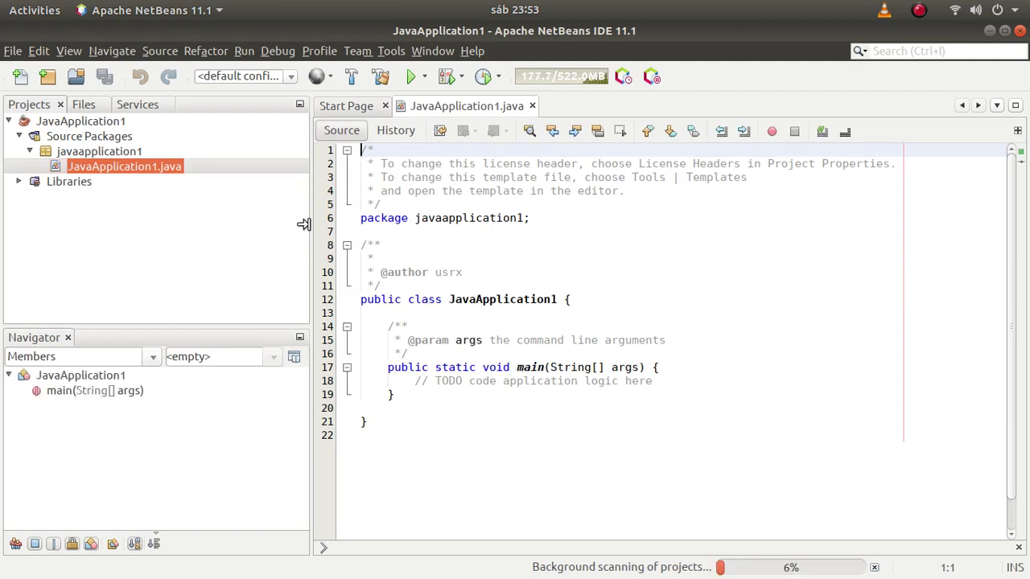
{"action": "left_click_drag", "start_coordinate": [303, 214], "coordinate": [180, 197]}
{"action": "left_click", "coordinate": [593, 245]}
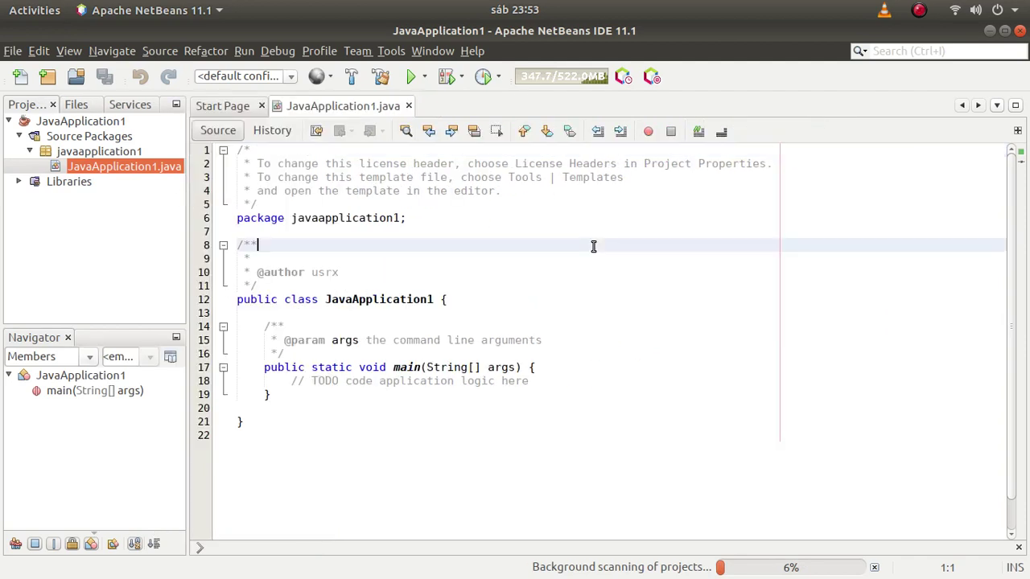
Step: Add the line System.out.println("Hola mundo"); below the TODO comment in the main method of JavaApplication1.java
{"action": "left_click", "coordinate": [578, 381]}
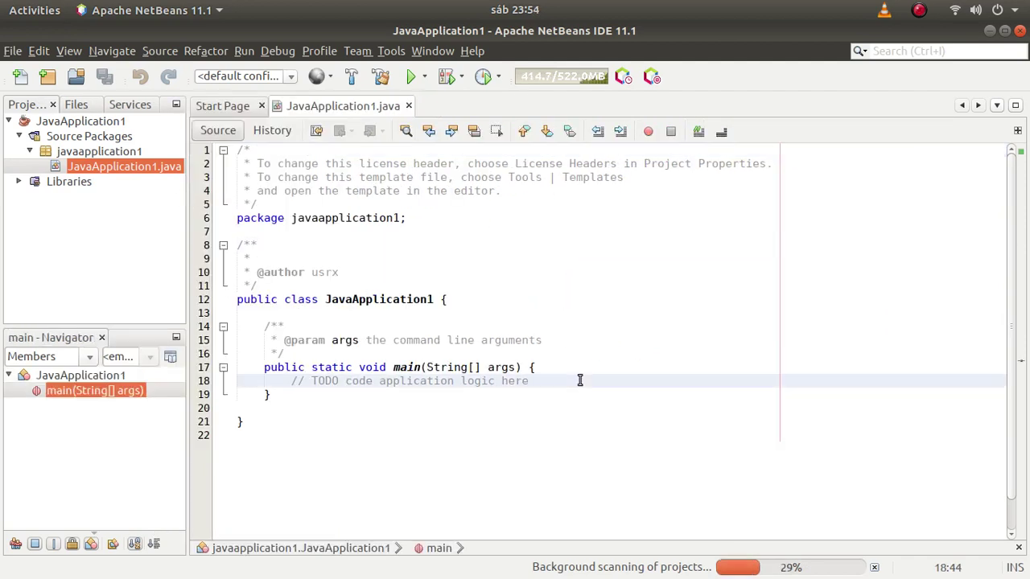
{"action": "key", "text": "Return"}
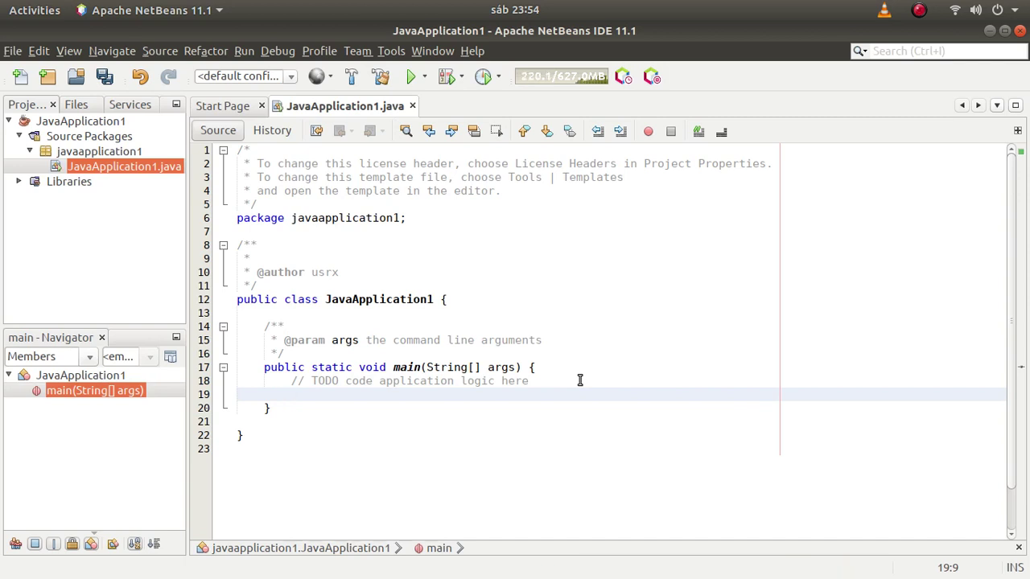
{"action": "key", "text": "Tab"}
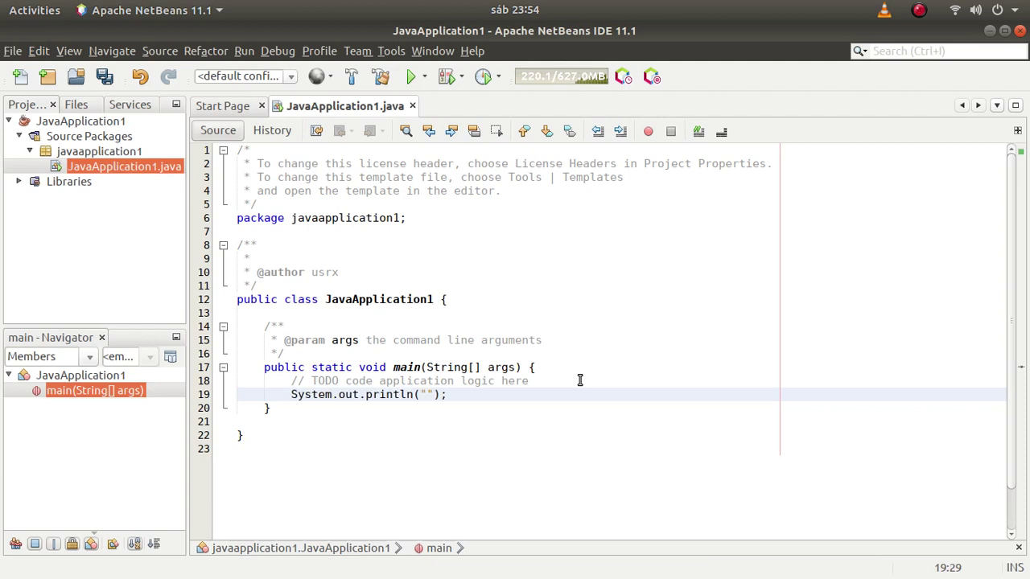
{"action": "type", "text": "Hola mundo"}
{"action": "left_click", "coordinate": [705, 395]}
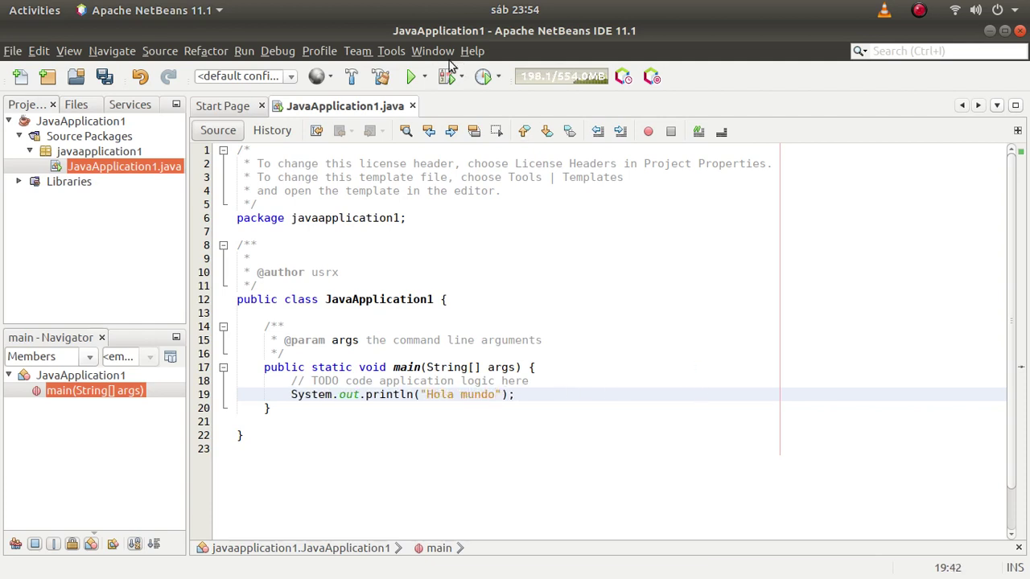
Step: Run the JavaApplication1 project and examine its printed text and build result in the output
{"action": "left_click", "coordinate": [408, 80]}
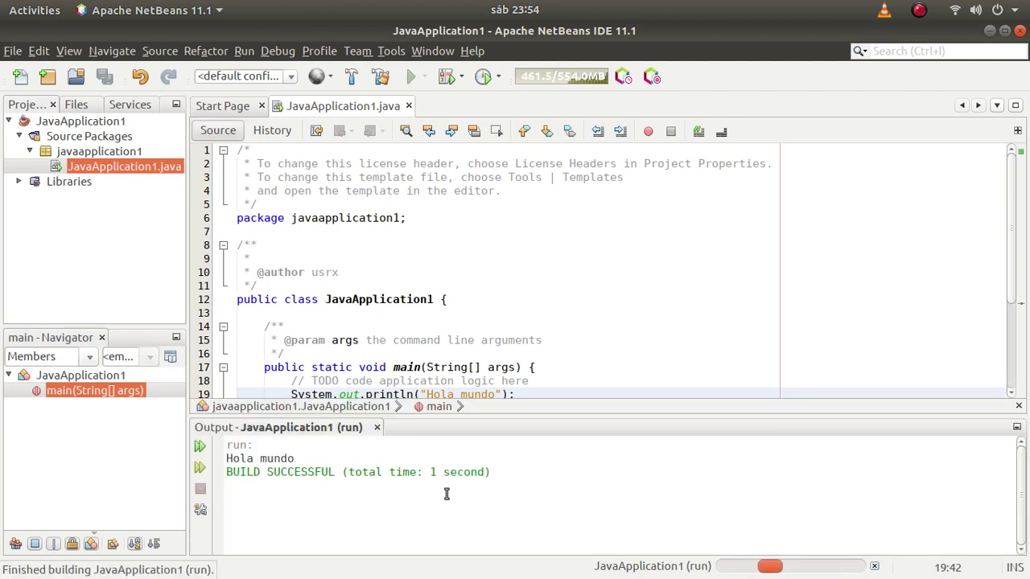
{"action": "left_click_drag", "start_coordinate": [225, 458], "coordinate": [294, 459]}
{"action": "left_click_drag", "start_coordinate": [524, 472], "coordinate": [228, 473]}
{"action": "left_click", "coordinate": [228, 472]}
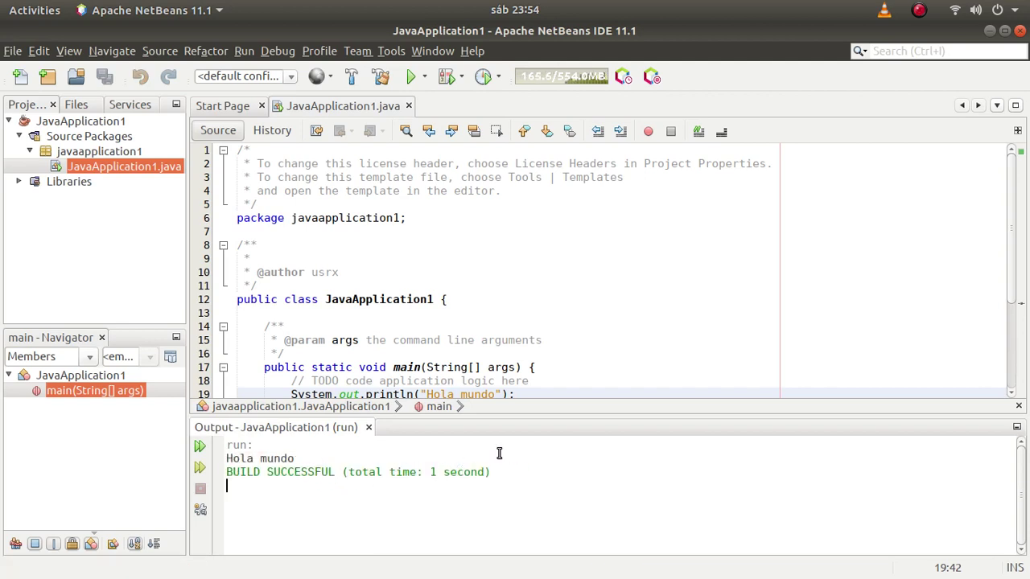
{"action": "left_click", "coordinate": [608, 368]}
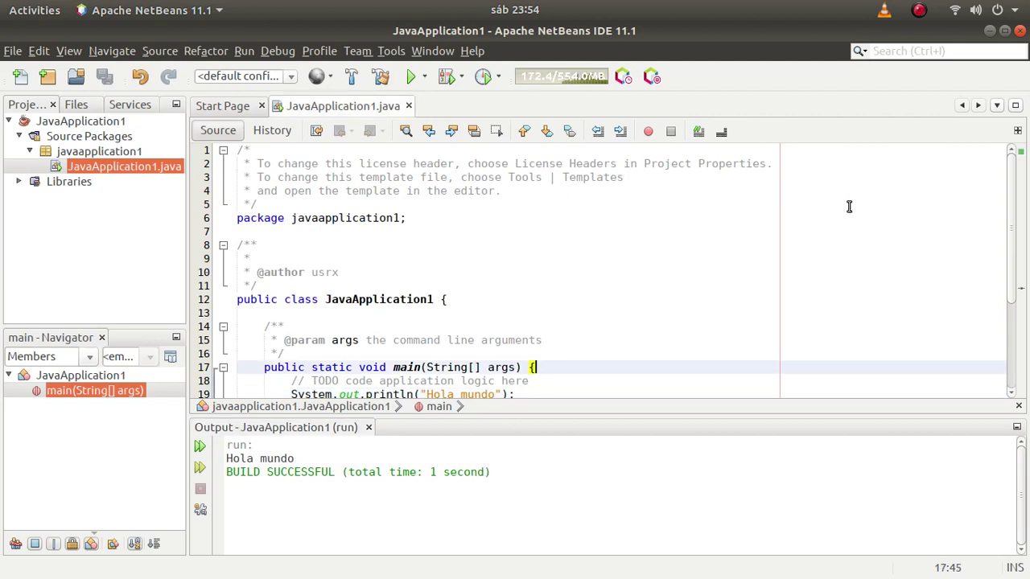